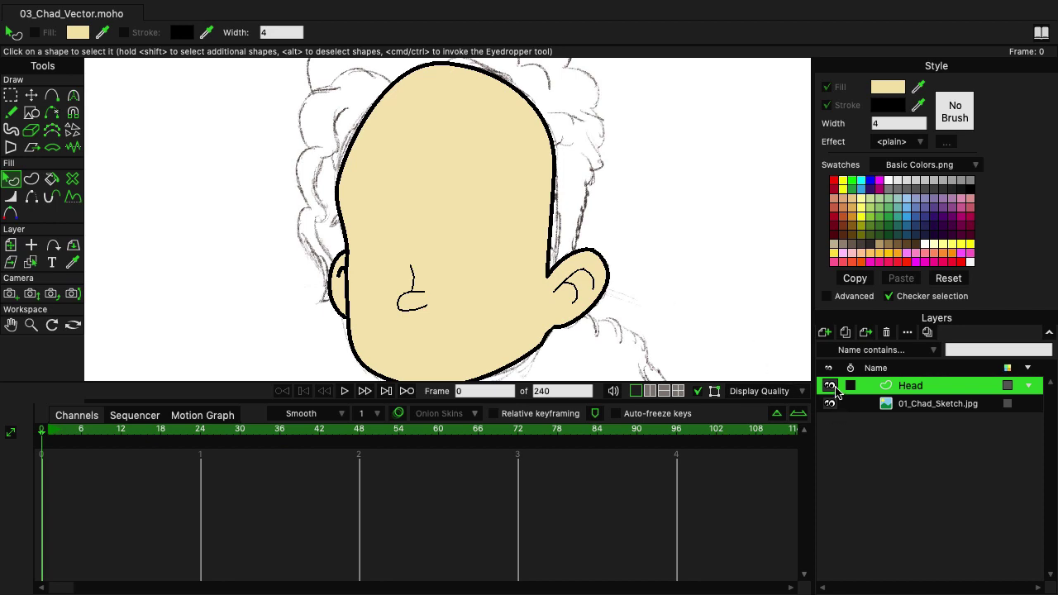
Step: Hide the Head layer so only the sketch shows, and scroll to bring its eyes into view
left_click(830, 386)
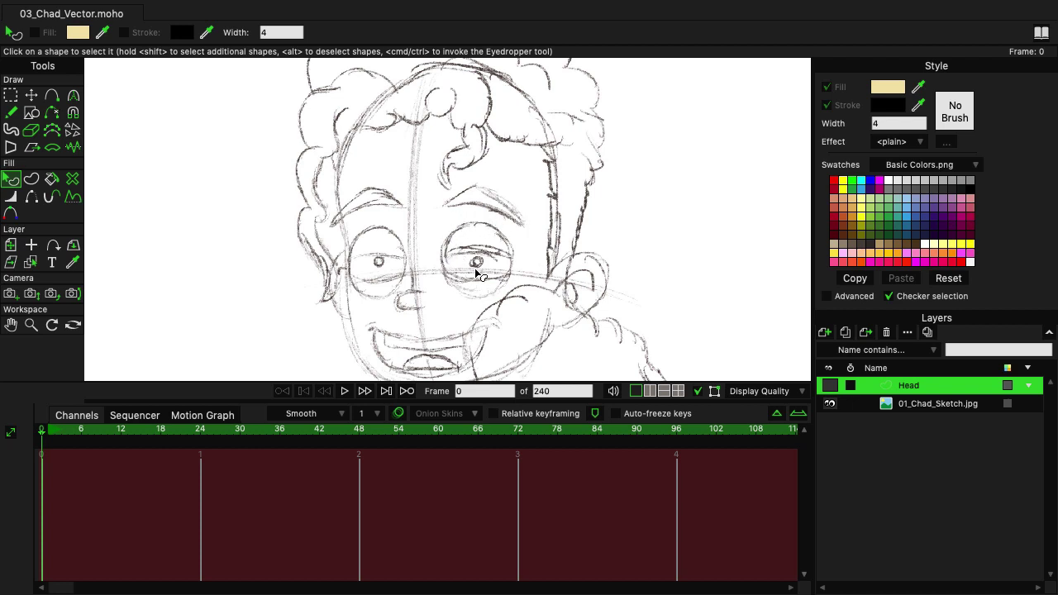
scroll(523, 281, "down", 5)
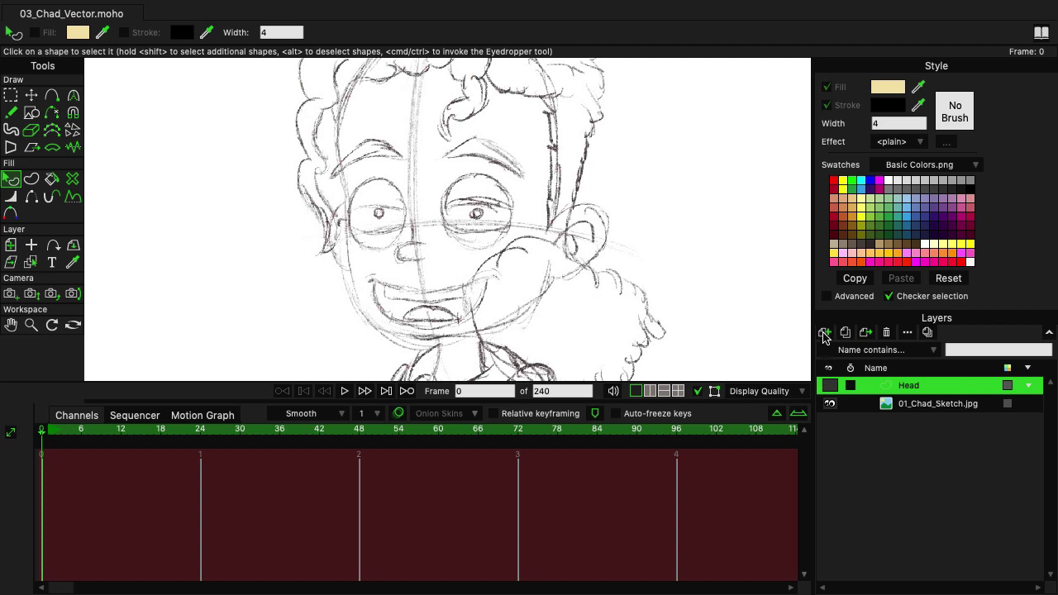
Step: Create a new vector layer named 'Eyeballs'
left_click(824, 334)
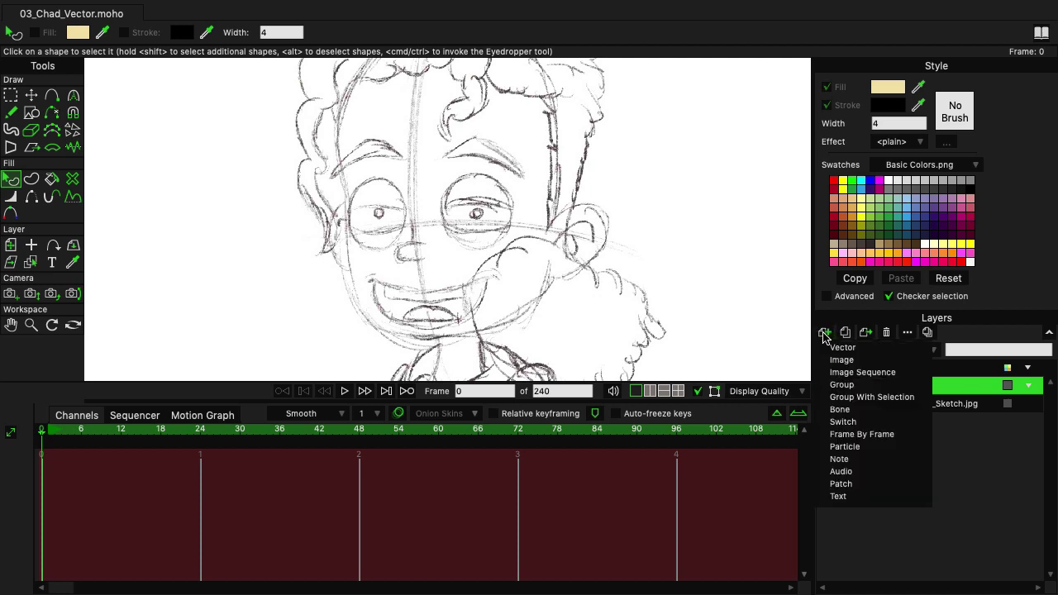
left_click(830, 351)
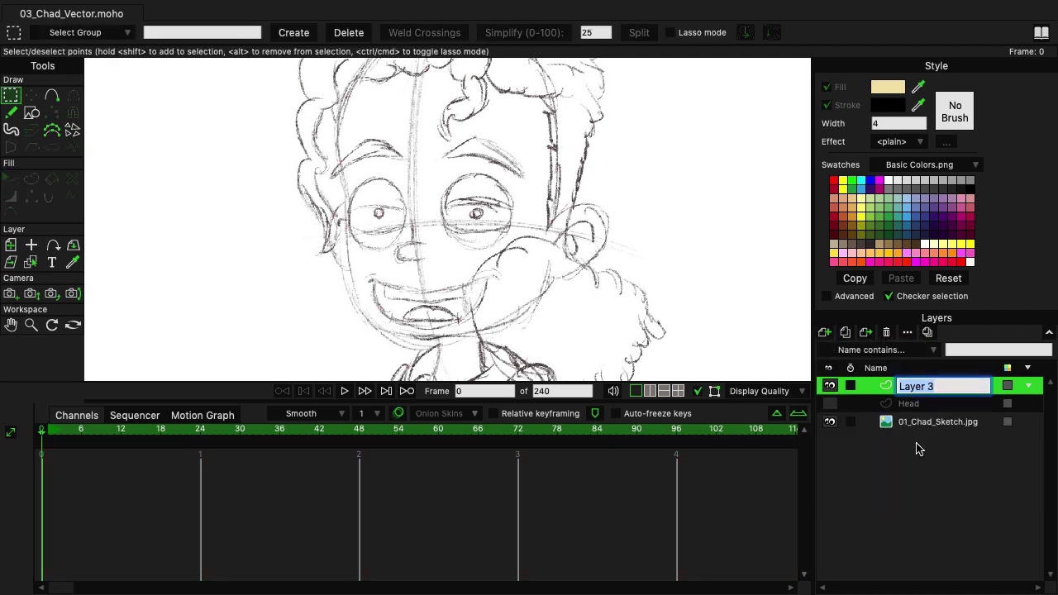
type("Ey")
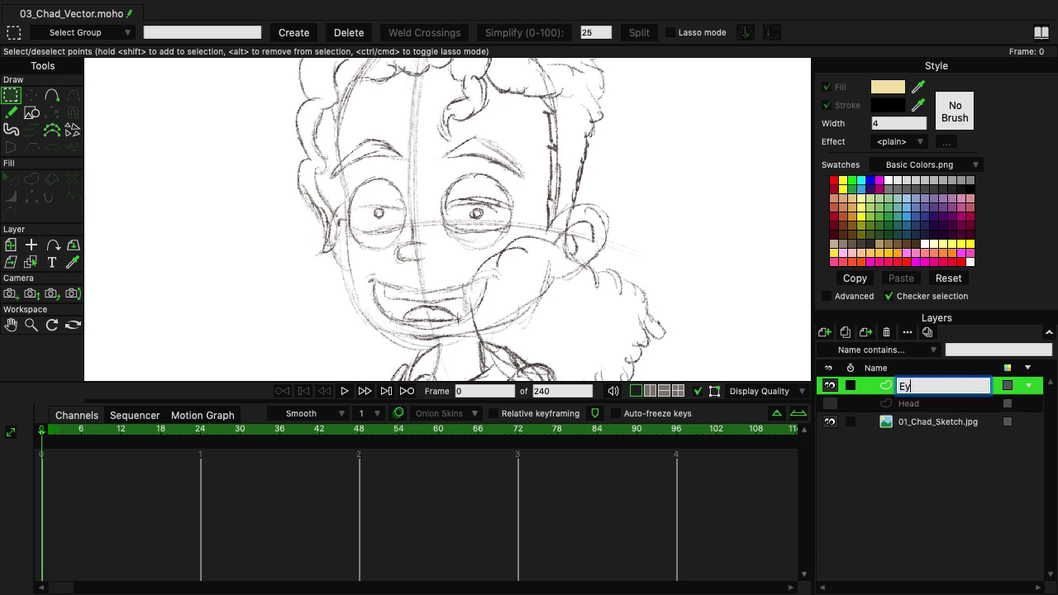
type("eballs")
key("Return")
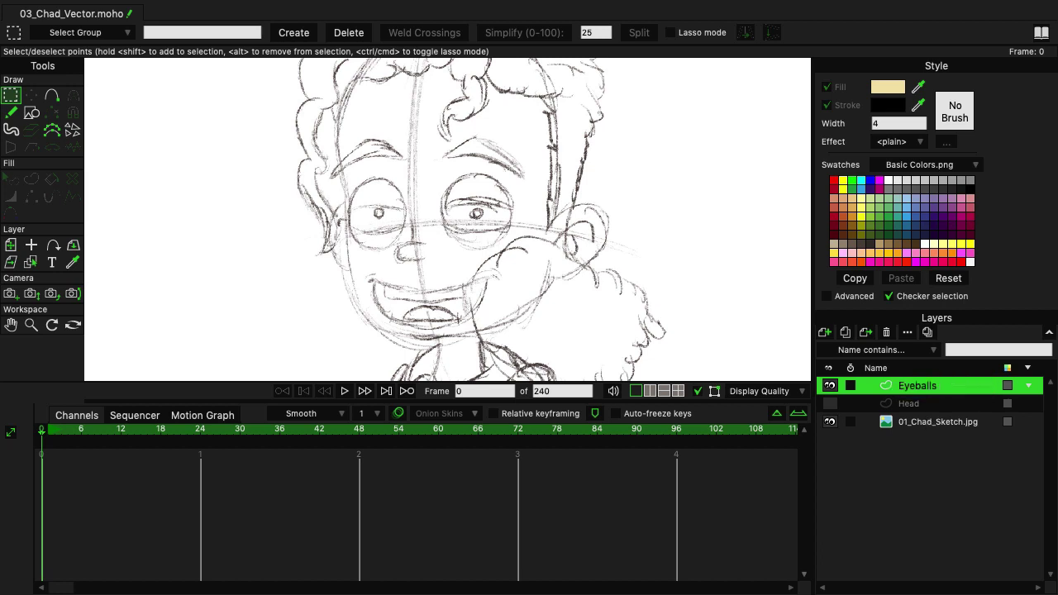
Step: Pick the ellipse shape tool and set the fill colour to pure white (FFFFFF)
key("r")
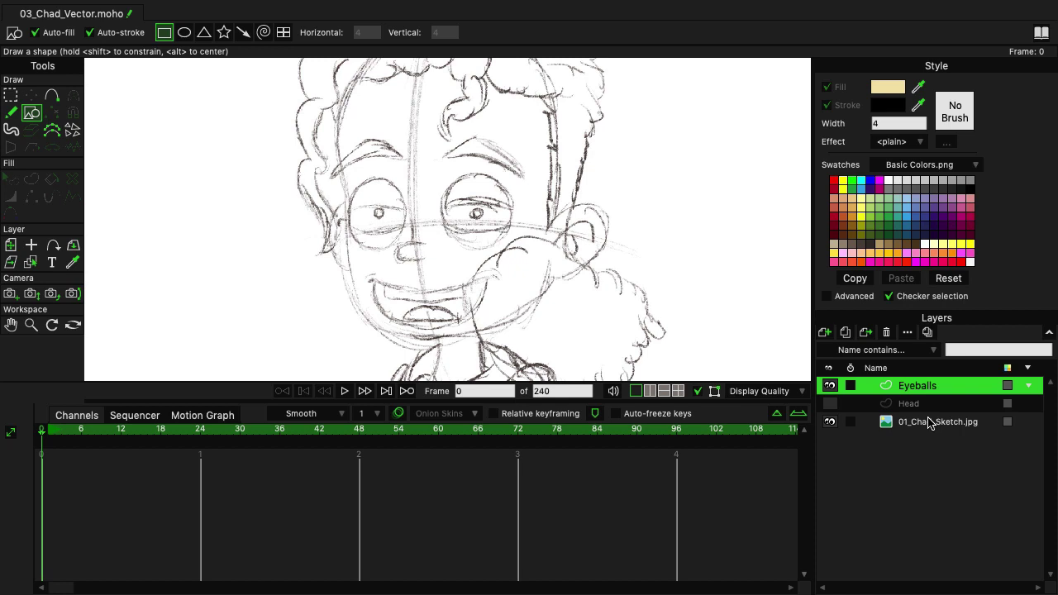
left_click(184, 35)
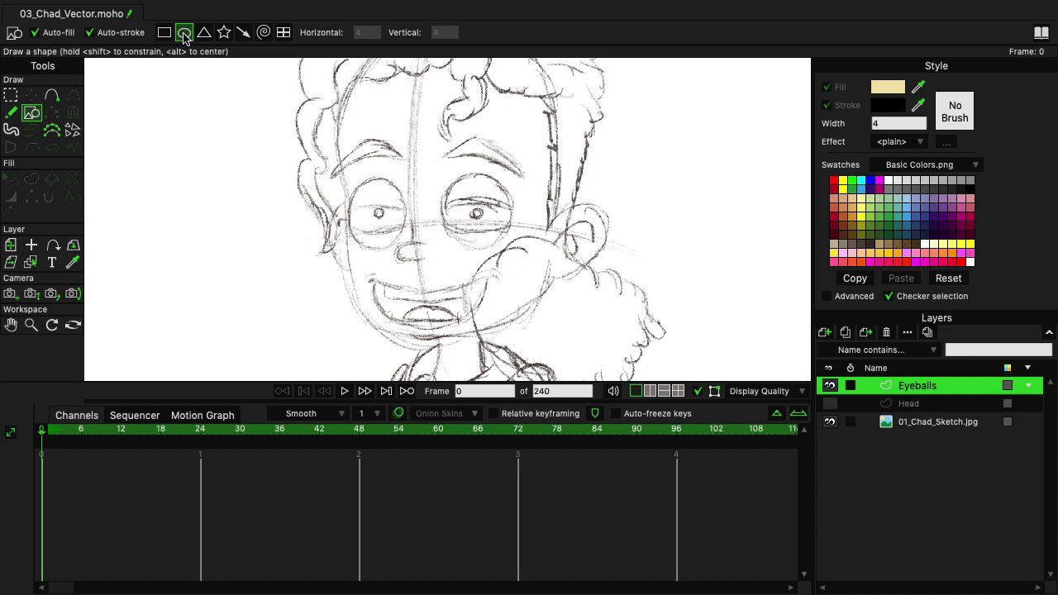
left_click(888, 87)
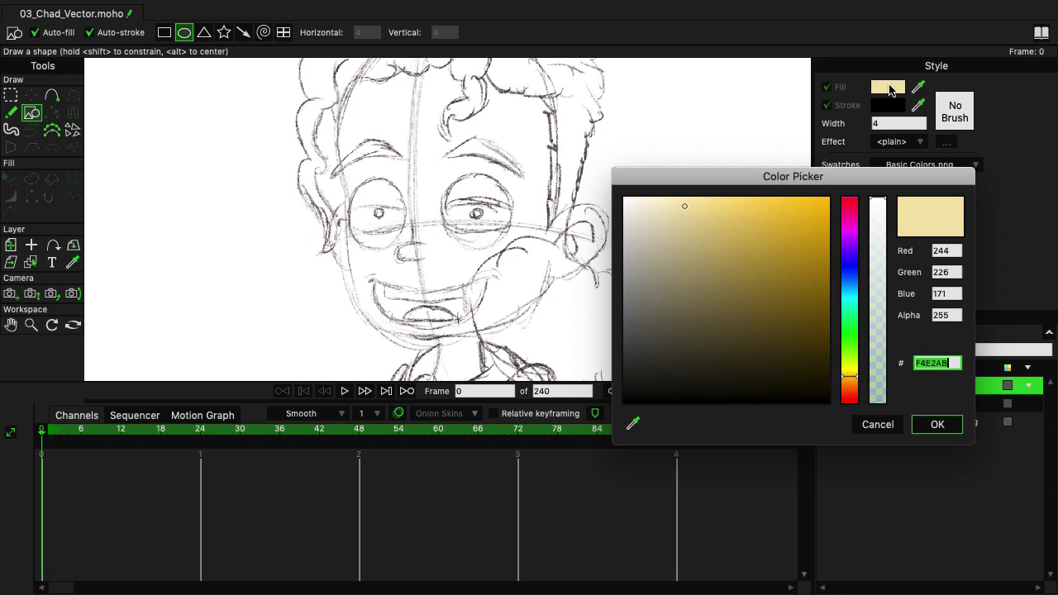
left_click_drag(683, 203, 618, 192)
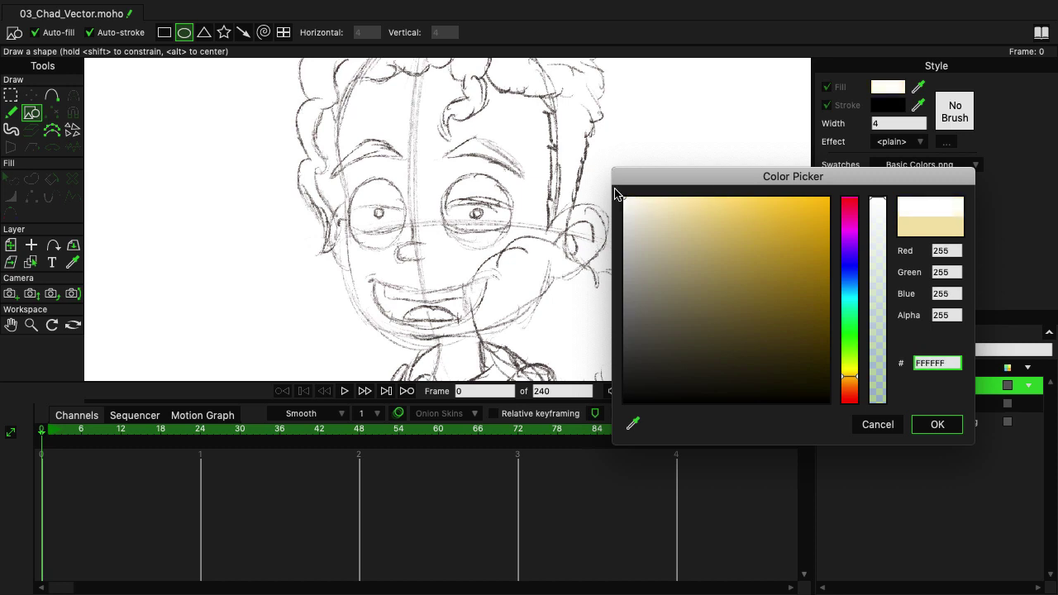
left_click(949, 425)
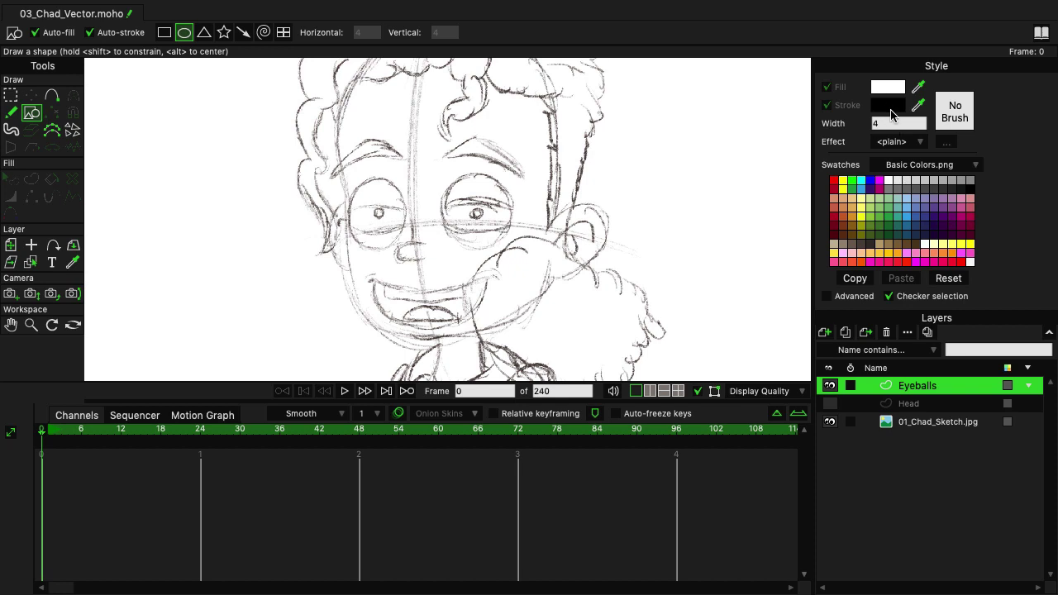
Step: Set the outline width to 2, zoom in, and draw a white circle over the right eye
left_click(899, 123)
type("2")
key("Return")
scroll(469, 196, "up", 2)
scroll(469, 196, "up", 2)
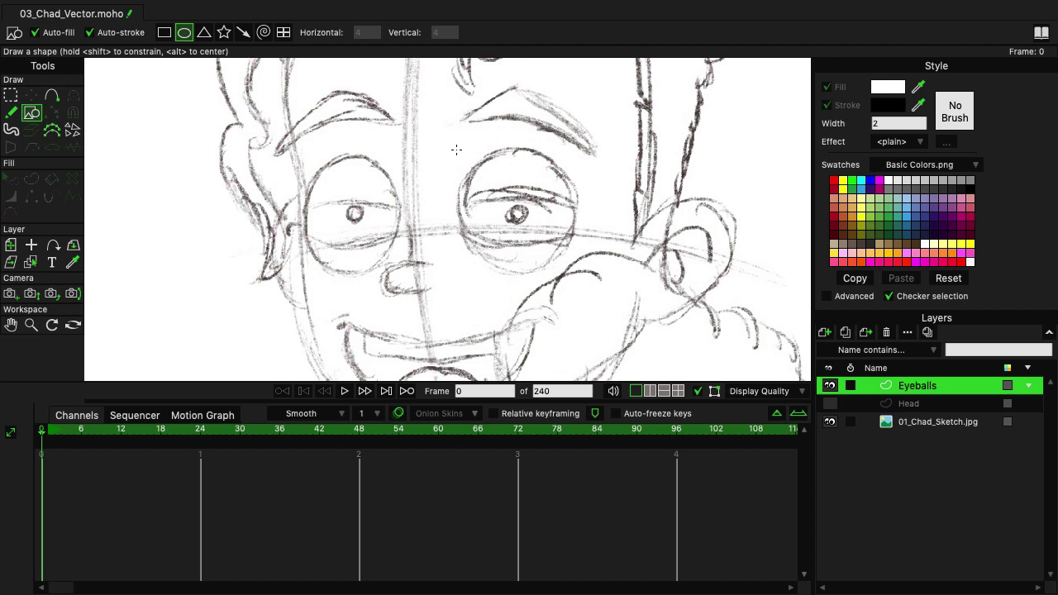
left_click_drag(457, 150, 579, 273)
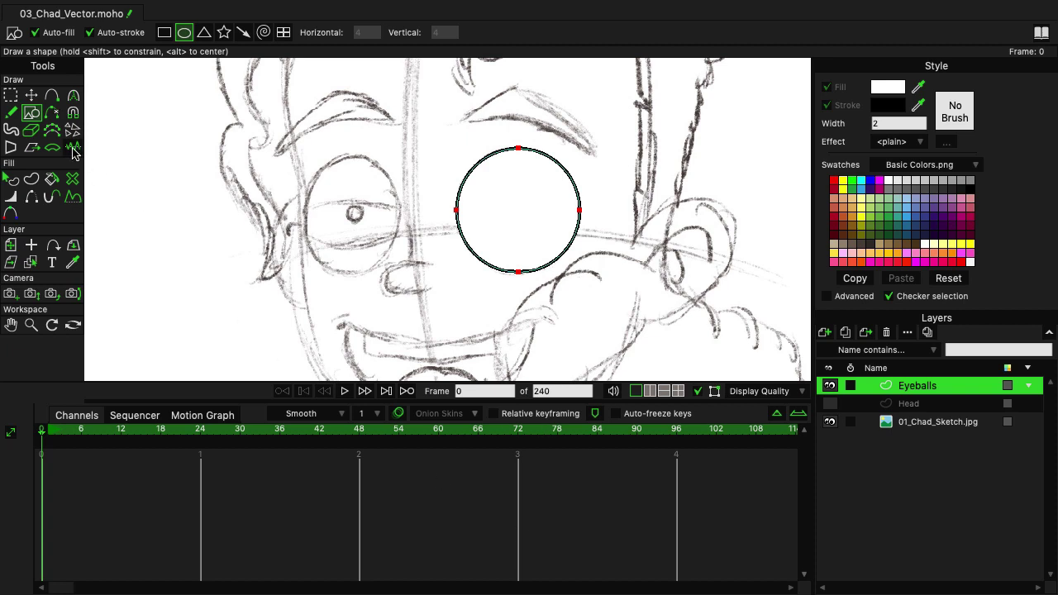
Step: Copy and paste the eyeball circle, then move the copy over the left eye
left_click(31, 98)
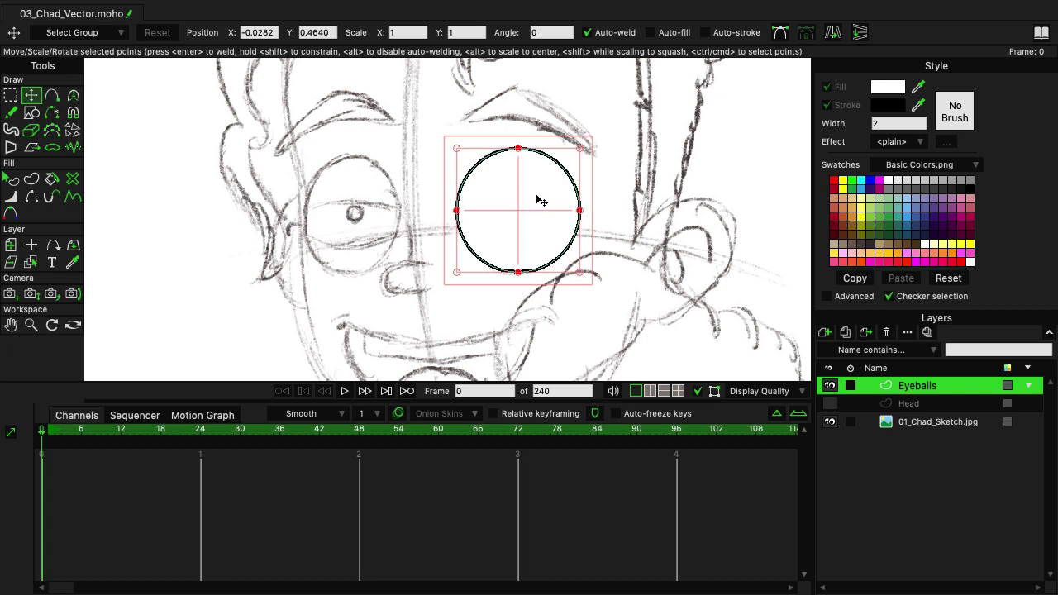
key("ctrl+c")
key("ctrl+v")
left_click_drag(539, 201, 370, 199)
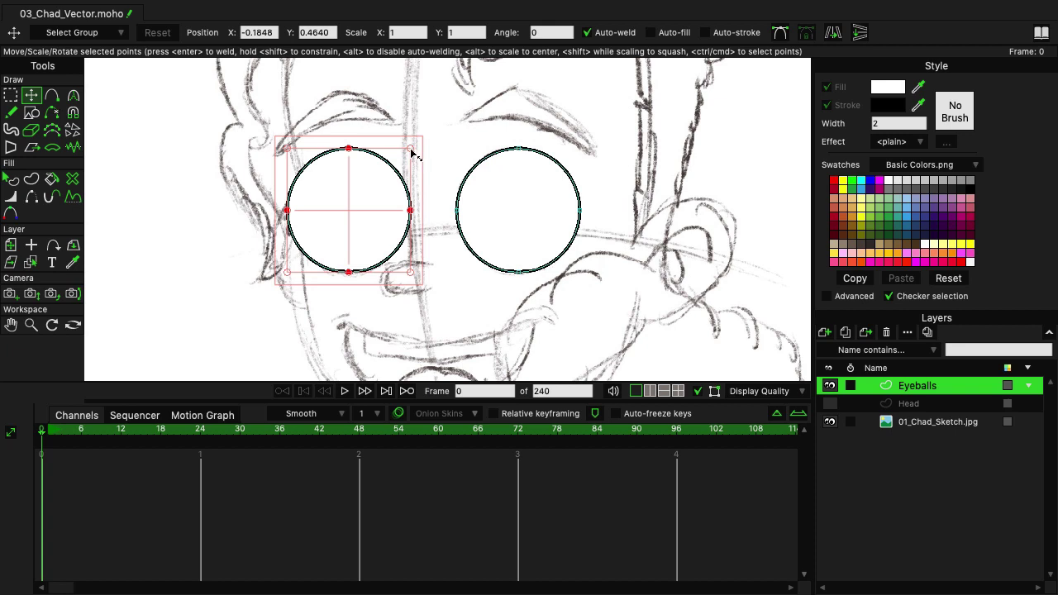
Step: Scale and squash the left circle into a narrower oval fitting the sketched left eye
mouse_move(411, 151)
left_mouse_down()
mouse_move(395, 180)
mouse_move(416, 170)
left_mouse_up()
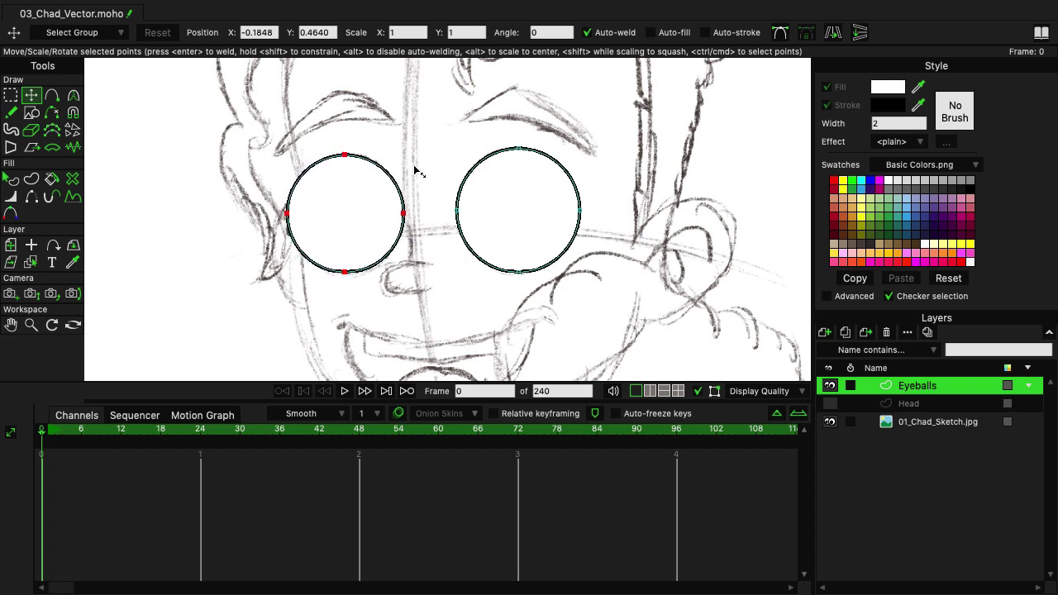
mouse_move(288, 217)
left_mouse_down()
mouse_move(323, 217)
mouse_move(302, 216)
left_mouse_up()
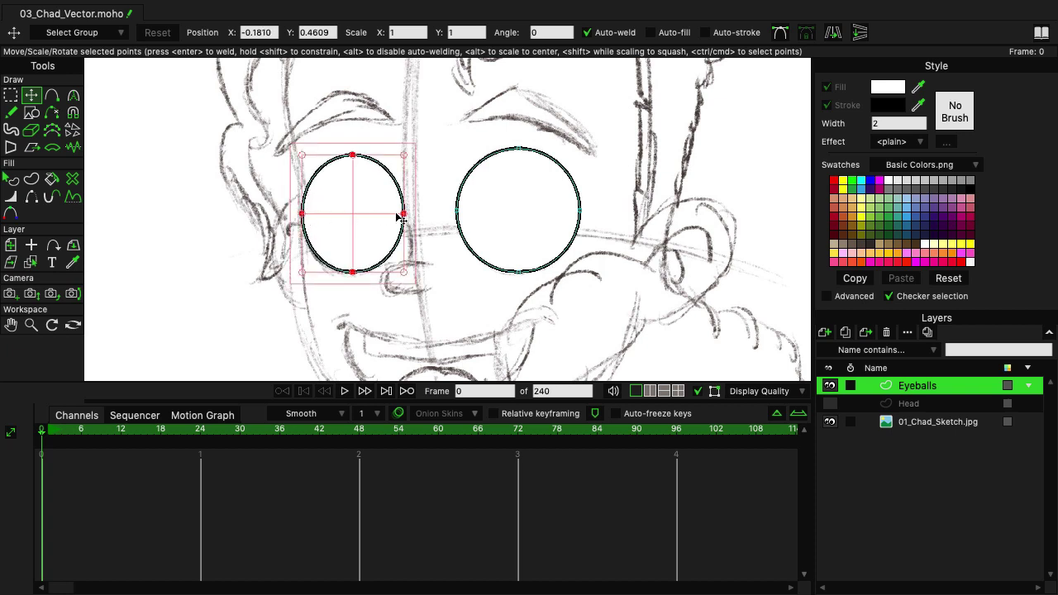
mouse_move(403, 215)
left_mouse_down()
mouse_move(371, 217)
mouse_move(403, 217)
left_mouse_up()
left_click_drag(350, 277, 351, 276)
left_click_drag(351, 156, 354, 155)
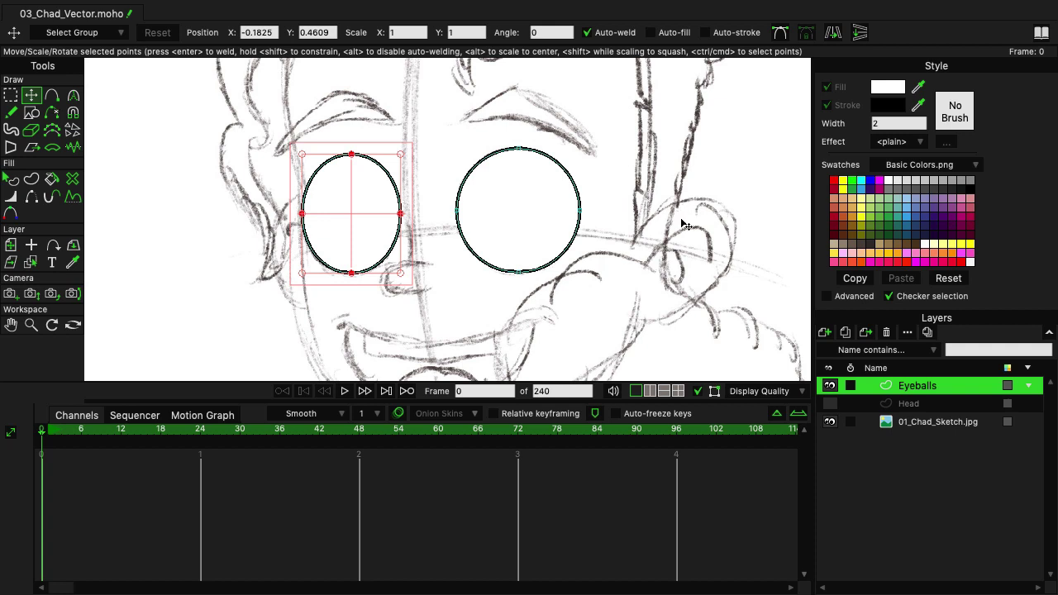
Step: Hide Eyeballs and add a vector layer named 'Top Eye Lids', ready for drawing shapes
left_click(831, 386)
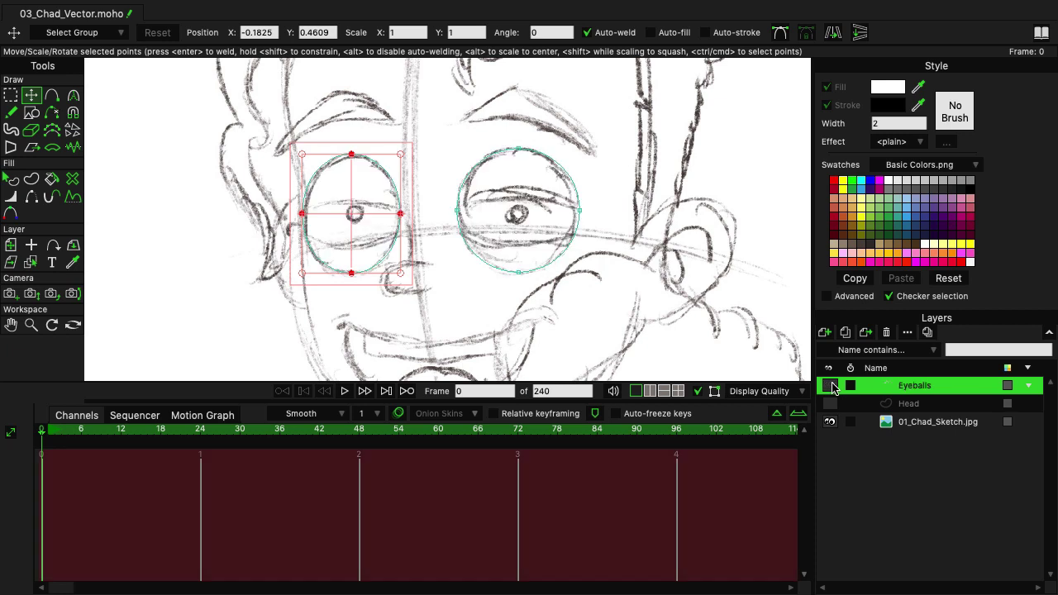
left_click(825, 333)
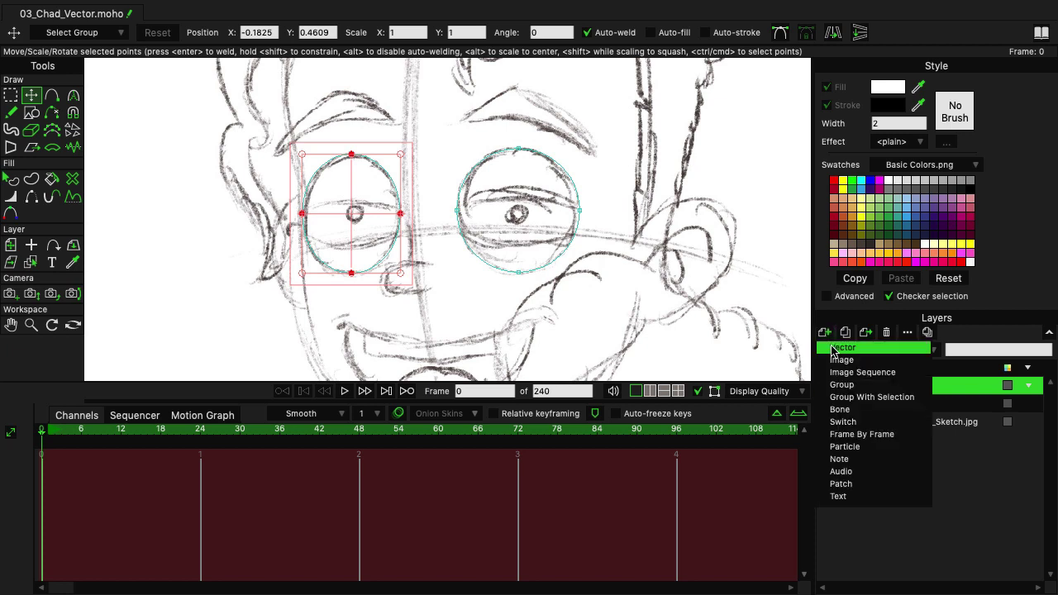
left_click(832, 351)
double_click(938, 388)
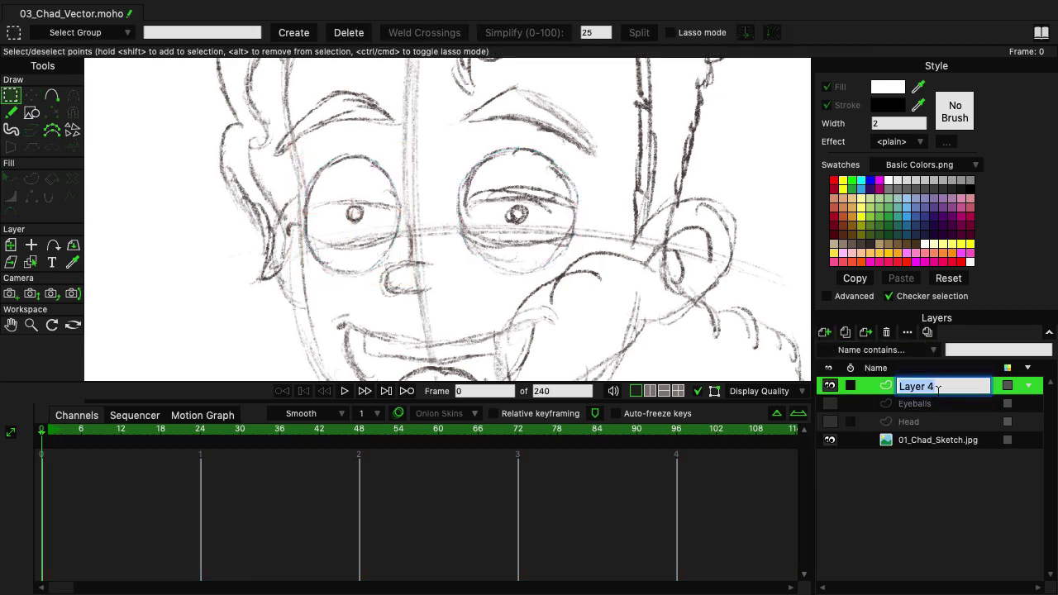
type("Top Eye Lids")
key("Return")
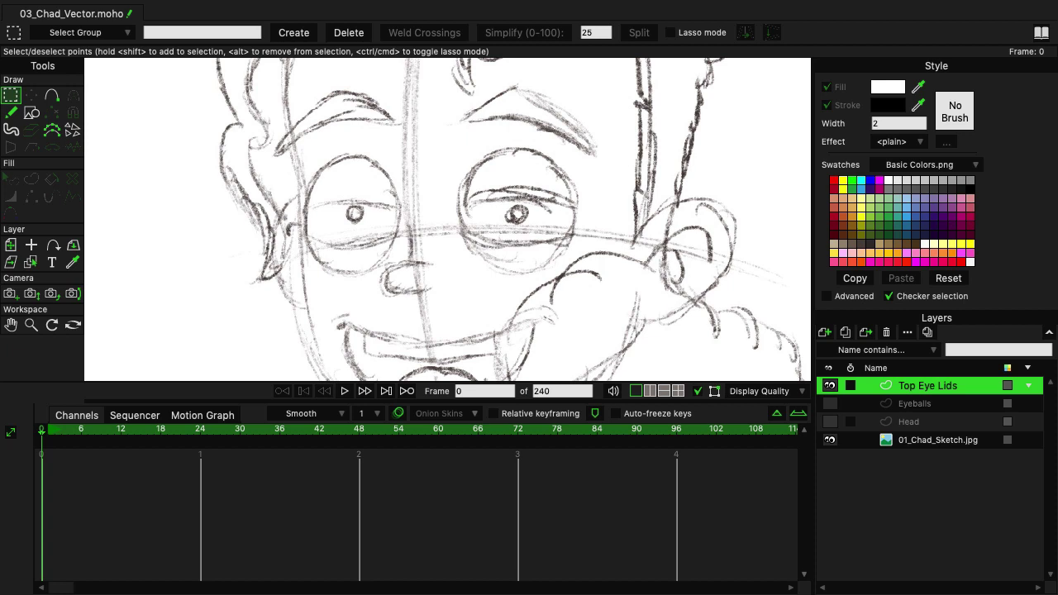
key("r")
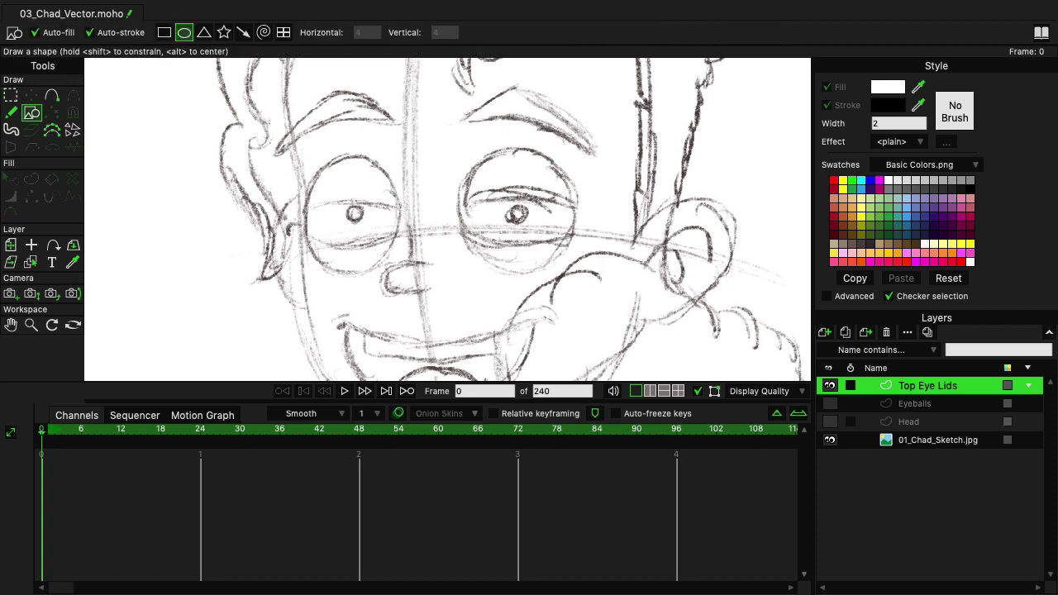
Step: Copy the head's skin-tone fill and width-4 black stroke as the style, then hide Head again
left_click(831, 422)
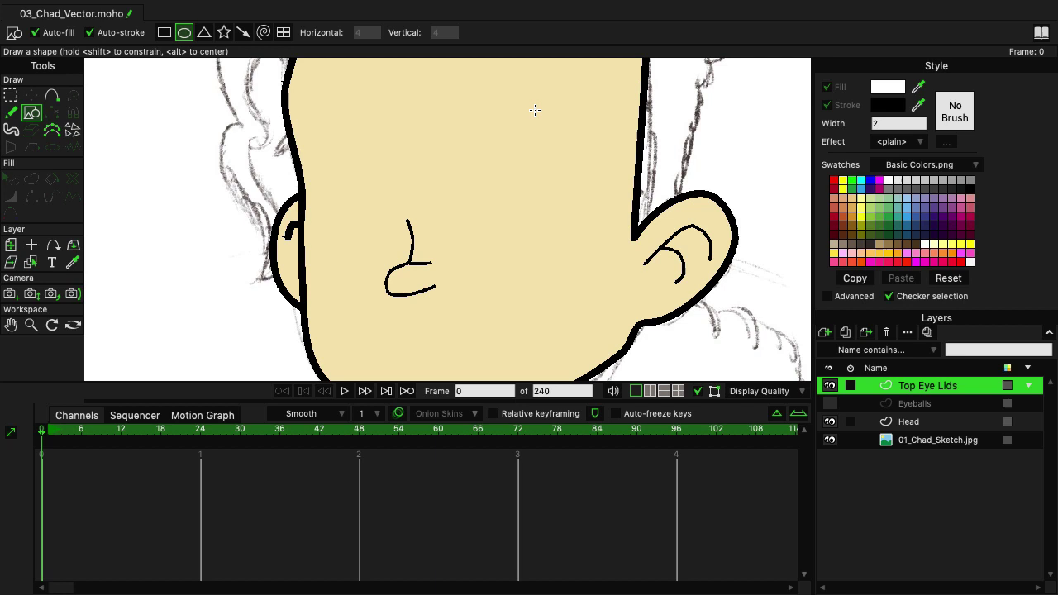
left_click(72, 264)
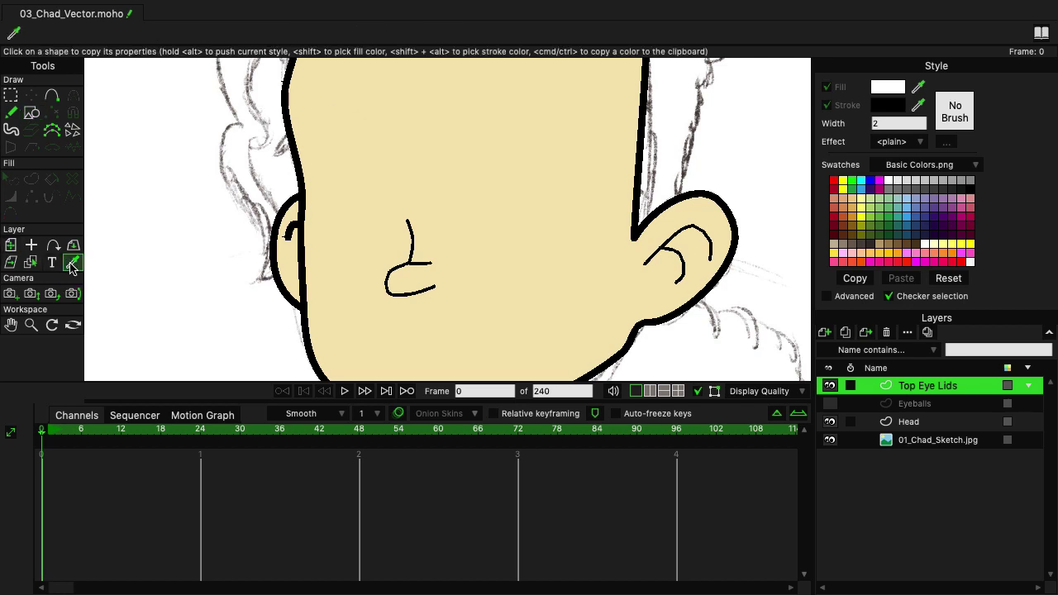
left_click(390, 217)
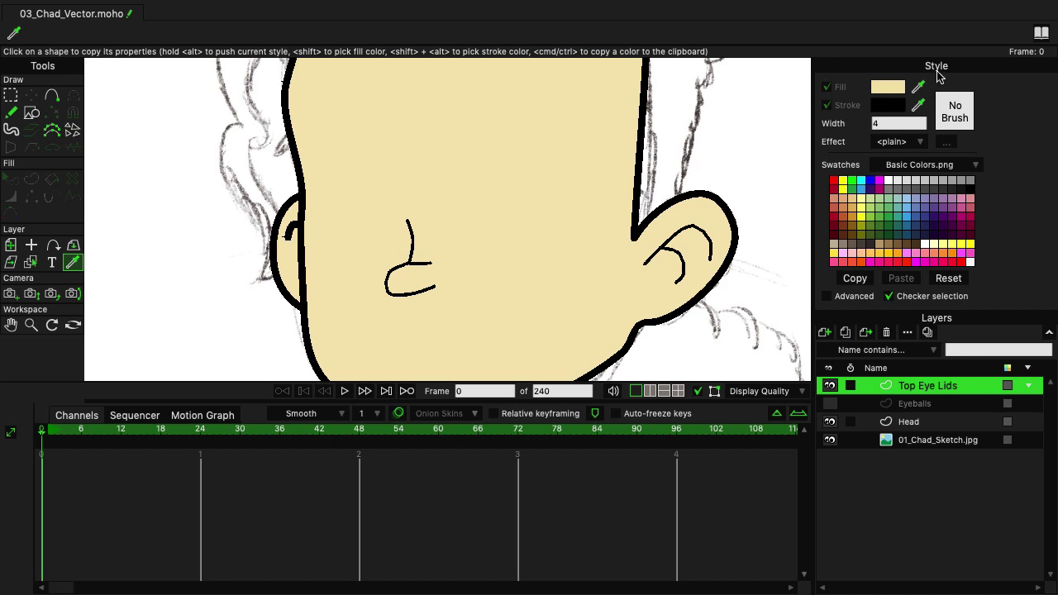
left_click(830, 425)
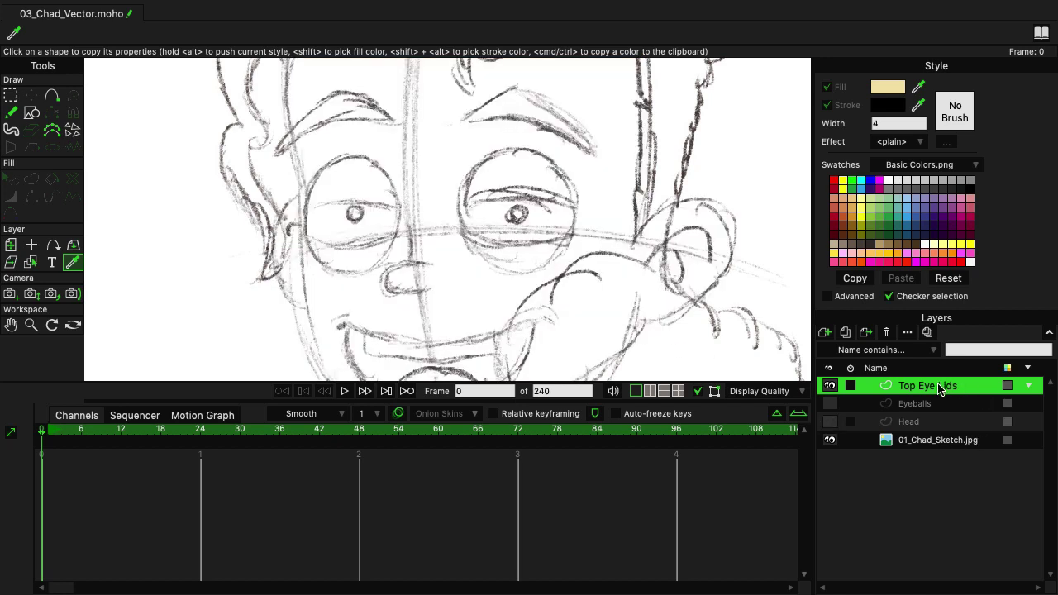
scroll(520, 233, "up", 2)
scroll(519, 233, "right", 2)
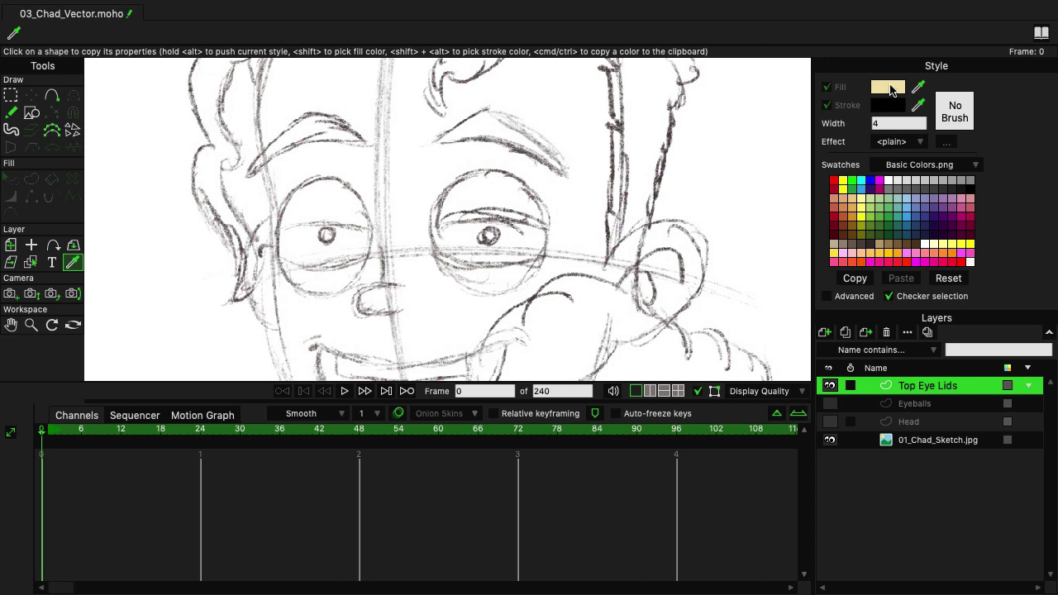
Step: Darken the fill colour to tan D6C697
left_click(890, 88)
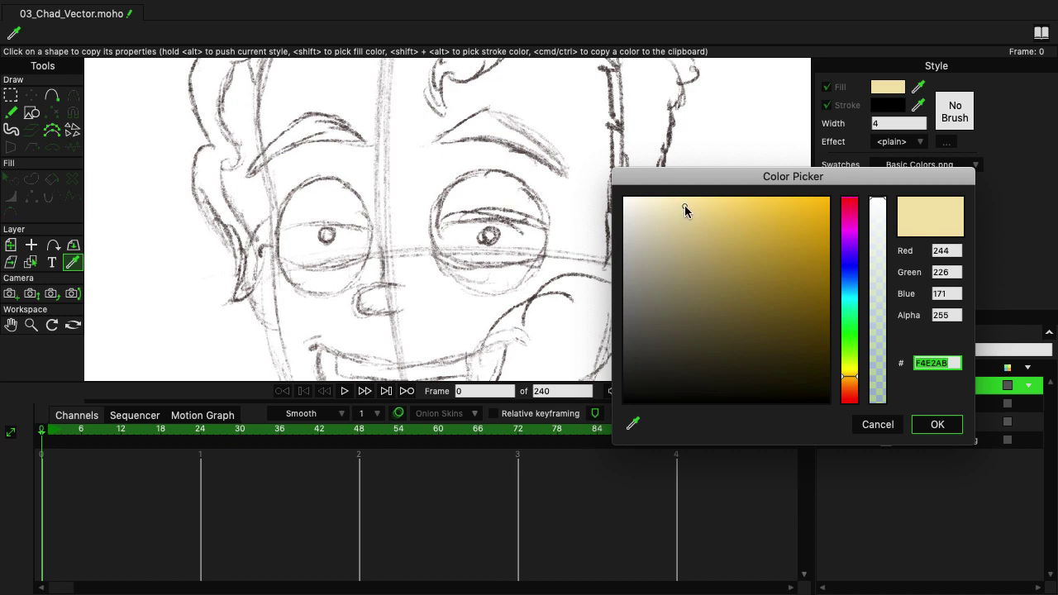
left_click_drag(685, 205, 683, 229)
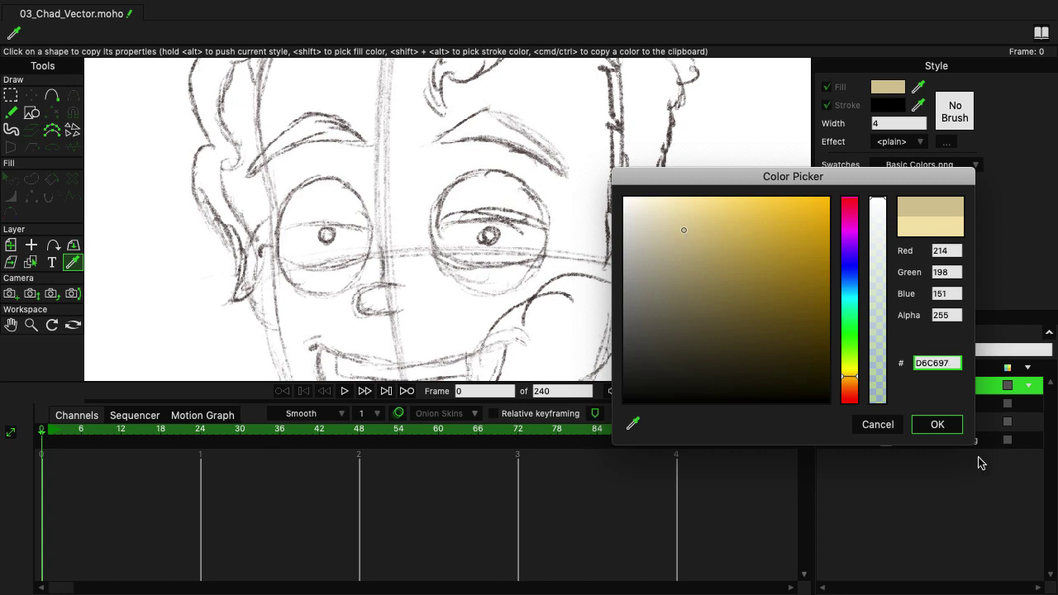
left_click(943, 431)
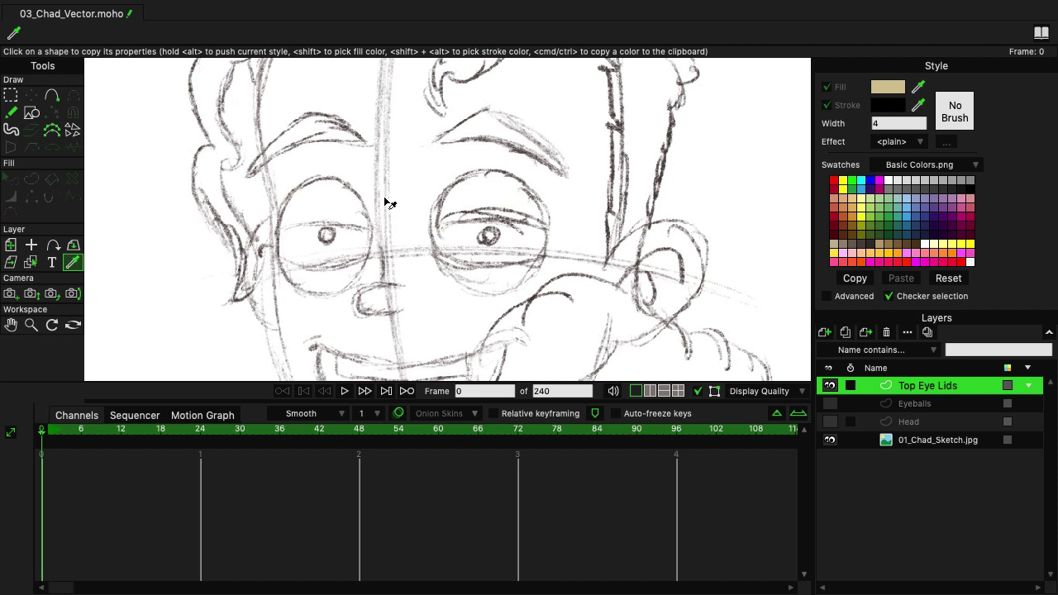
Step: Draw a tan ellipse with a width-3 outline over the right eye
key("r")
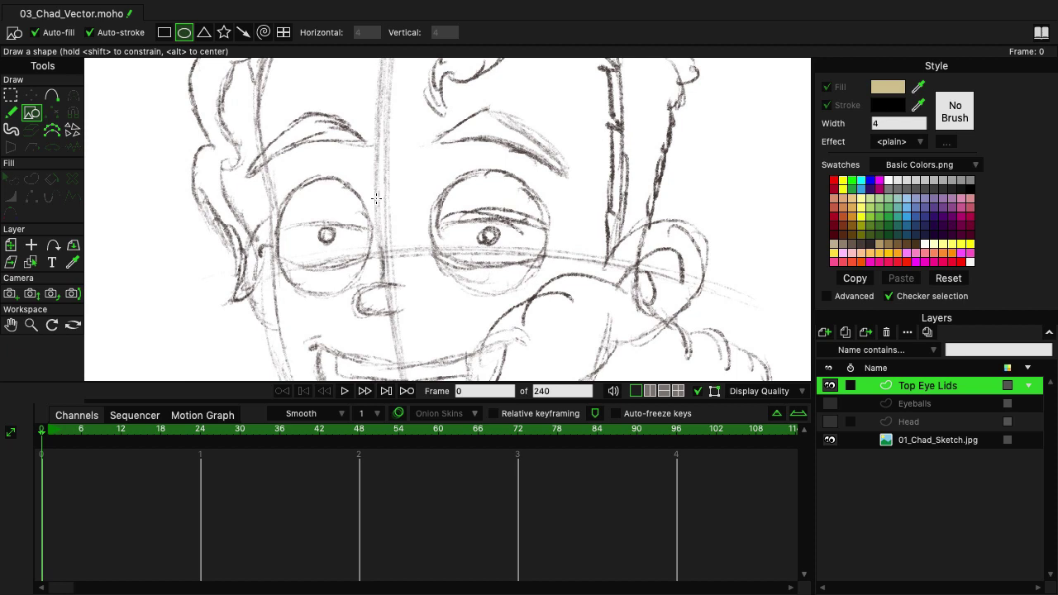
left_click(889, 124)
type("3")
mouse_move(421, 167)
left_mouse_down()
mouse_move(534, 204)
mouse_move(558, 244)
left_mouse_up()
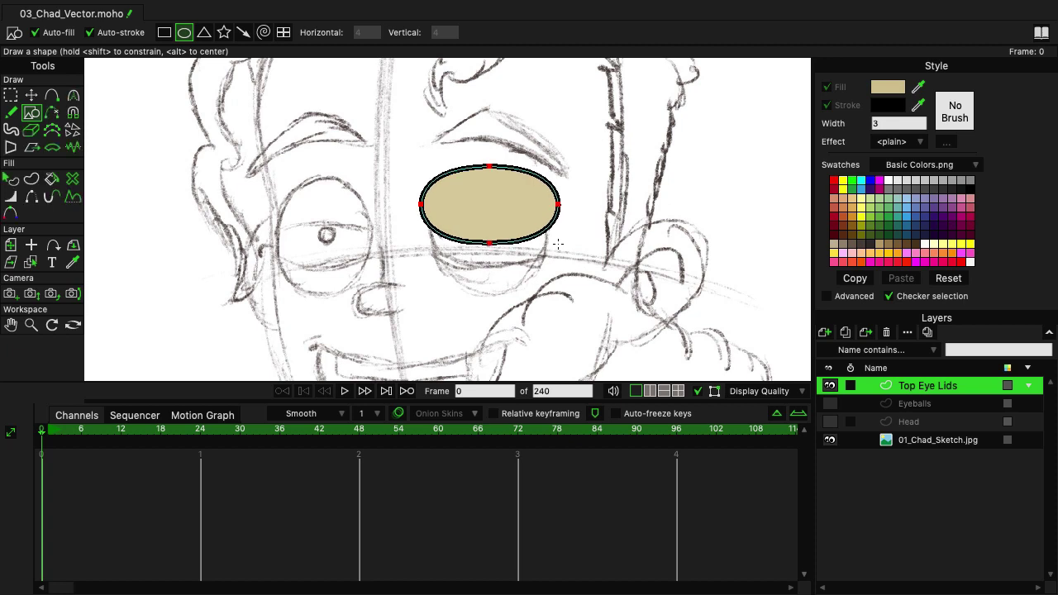
Step: Add two points along the lower edge of the tan ellipse
left_click(52, 98)
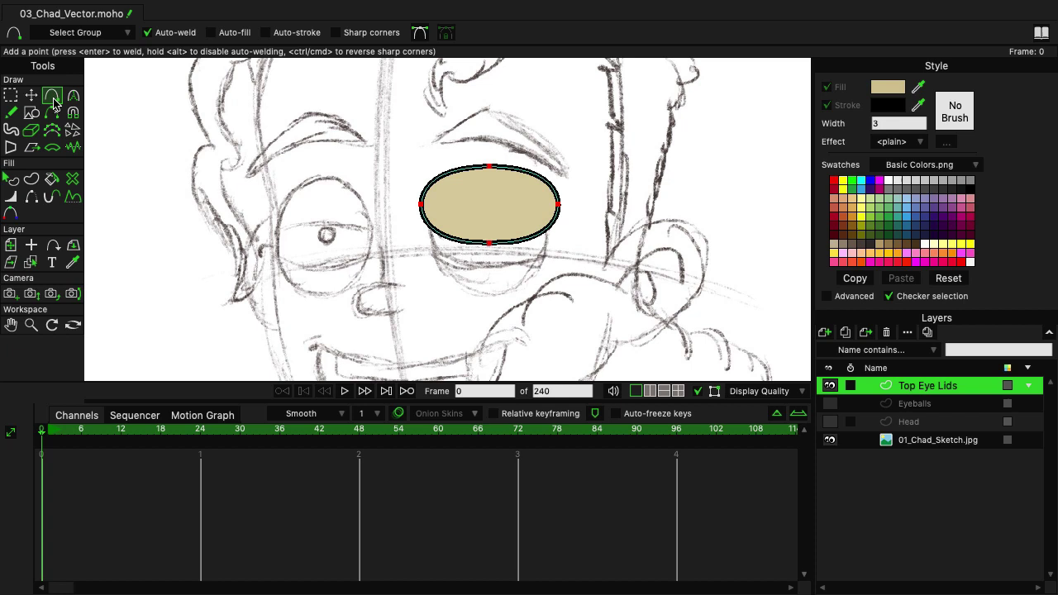
left_click(441, 237)
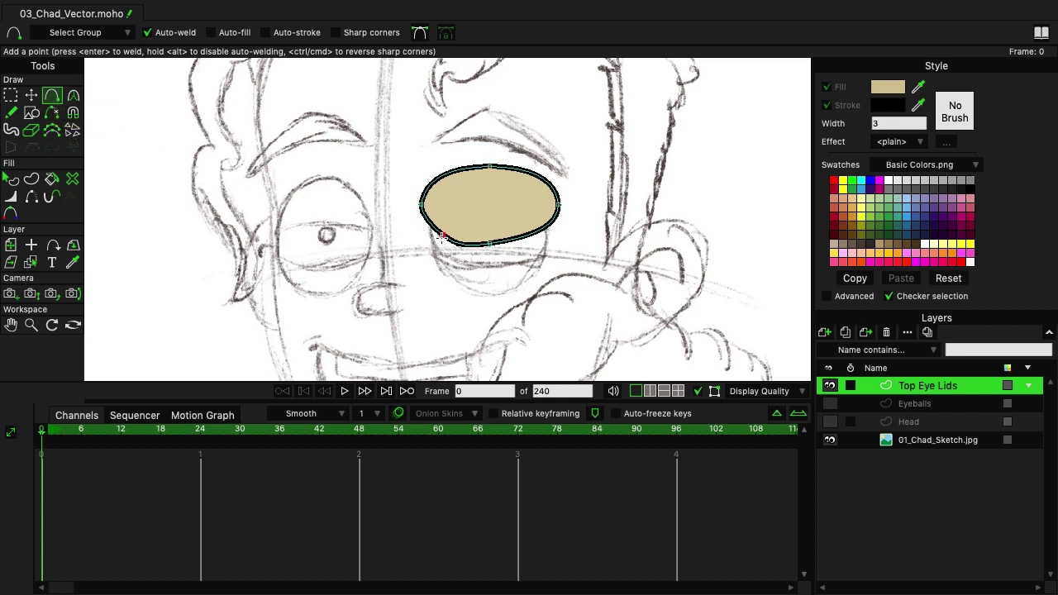
left_click(535, 237)
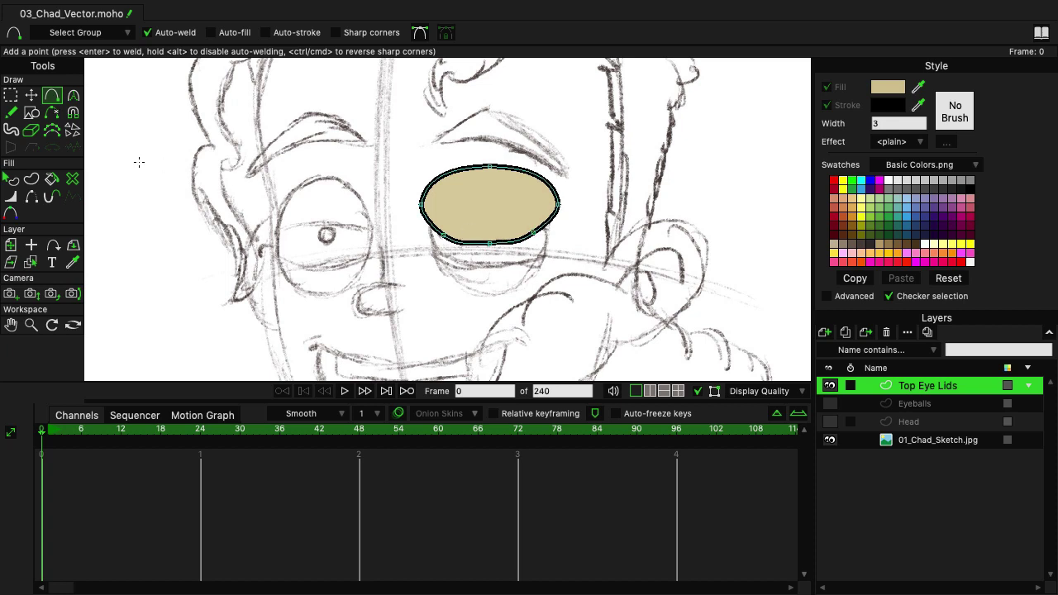
Step: Drag the bottom points upward to bend the ellipse into a curved upper eyelid
left_click(32, 98)
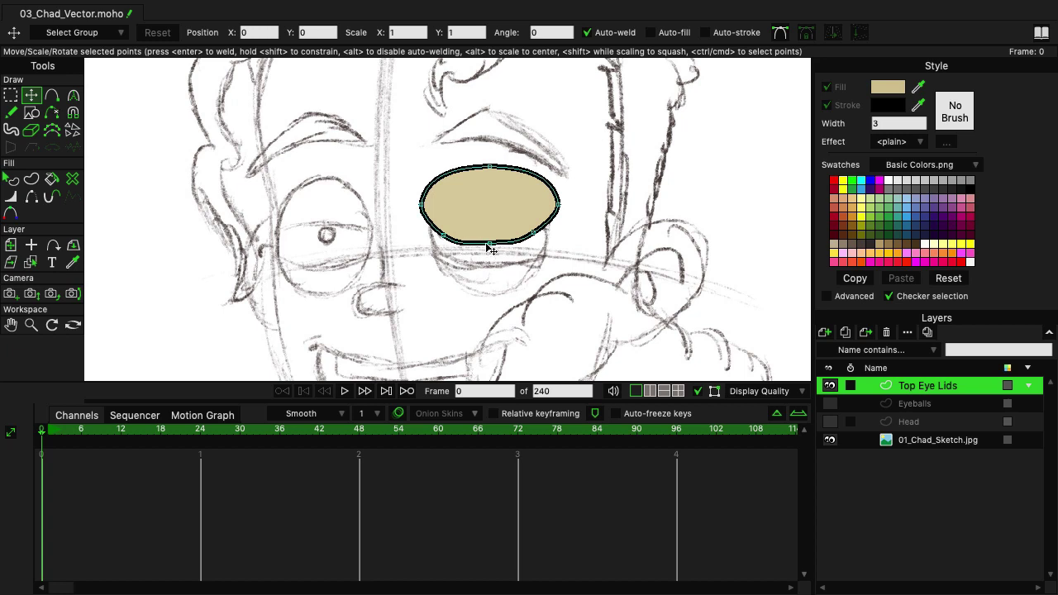
left_click_drag(489, 249, 432, 242)
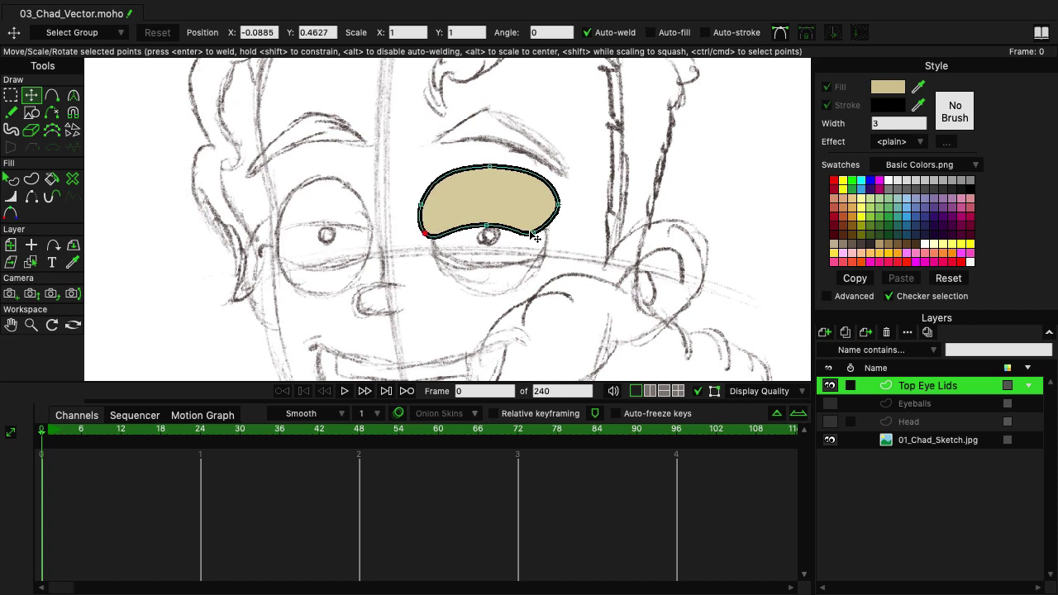
left_click_drag(533, 237, 566, 237)
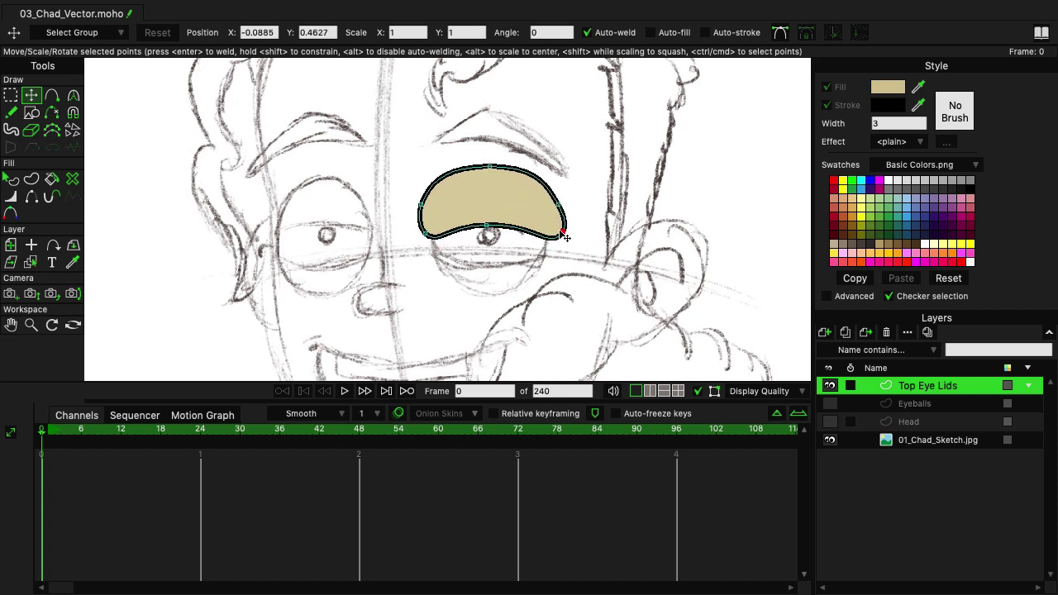
left_click_drag(484, 231, 487, 223)
Step: Show the Eyeballs layer and give the right eyeball a width-3 outline
left_click(834, 404)
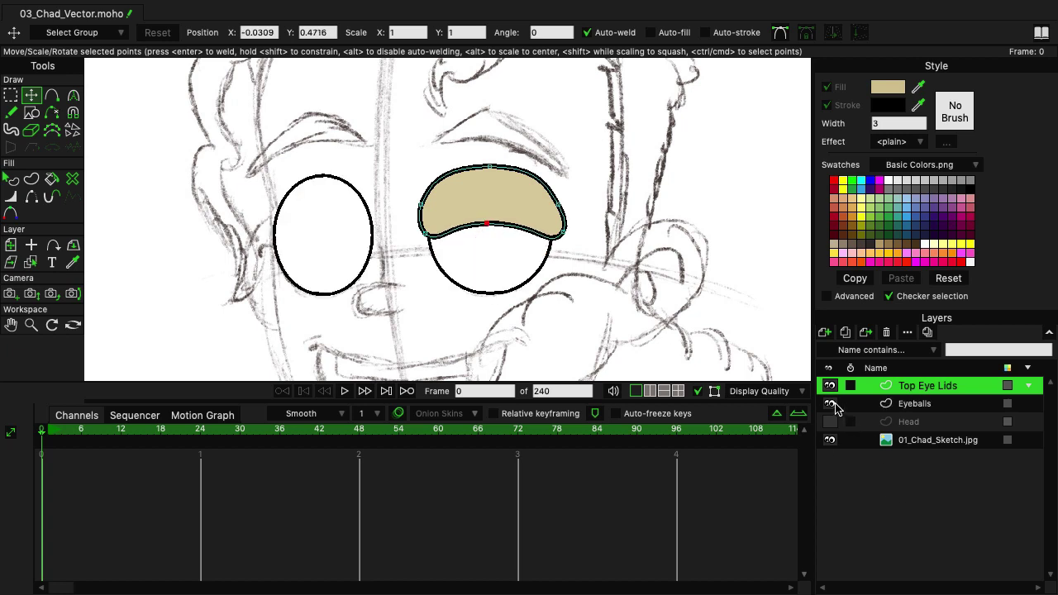
left_click(831, 404)
left_click(833, 404)
left_click(915, 406)
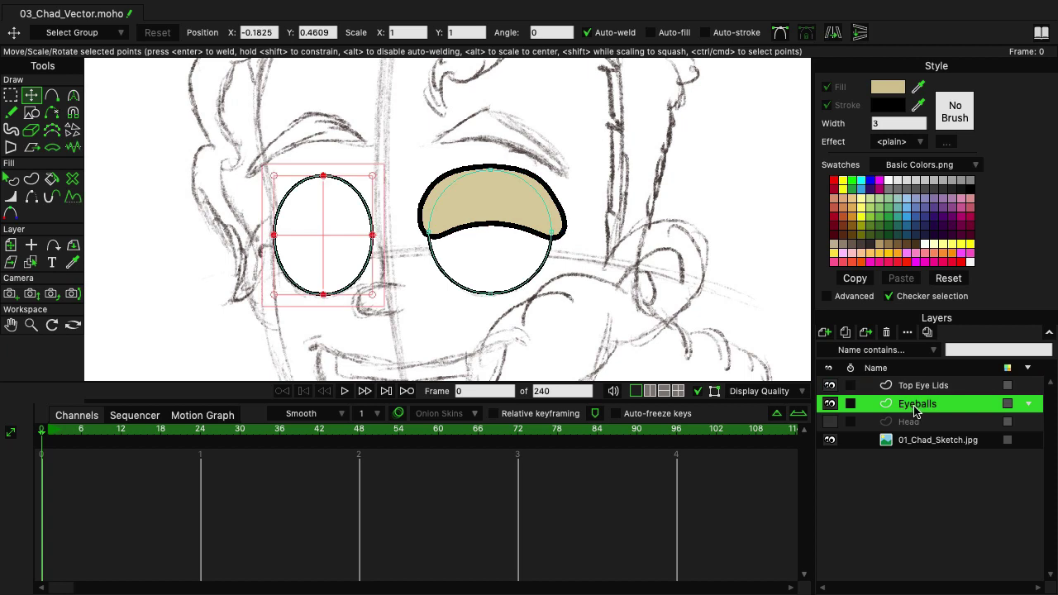
left_click(11, 178)
left_click(501, 289)
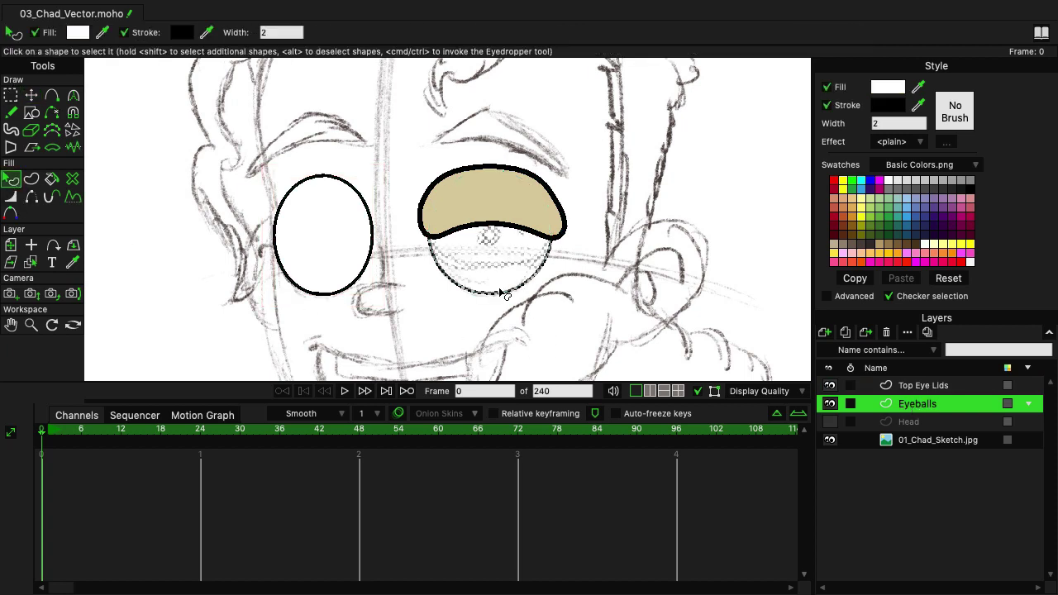
left_click(876, 123)
type("3")
key("Return")
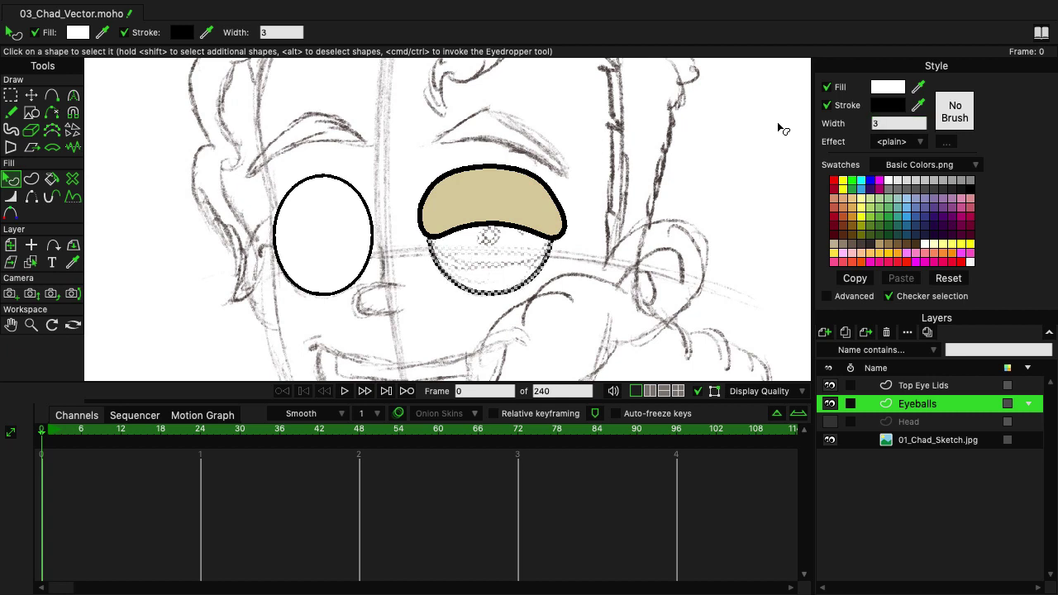
Step: Set the left eyeball's outline width to 3 as well, then deselect it
left_click(342, 227)
left_click(901, 124)
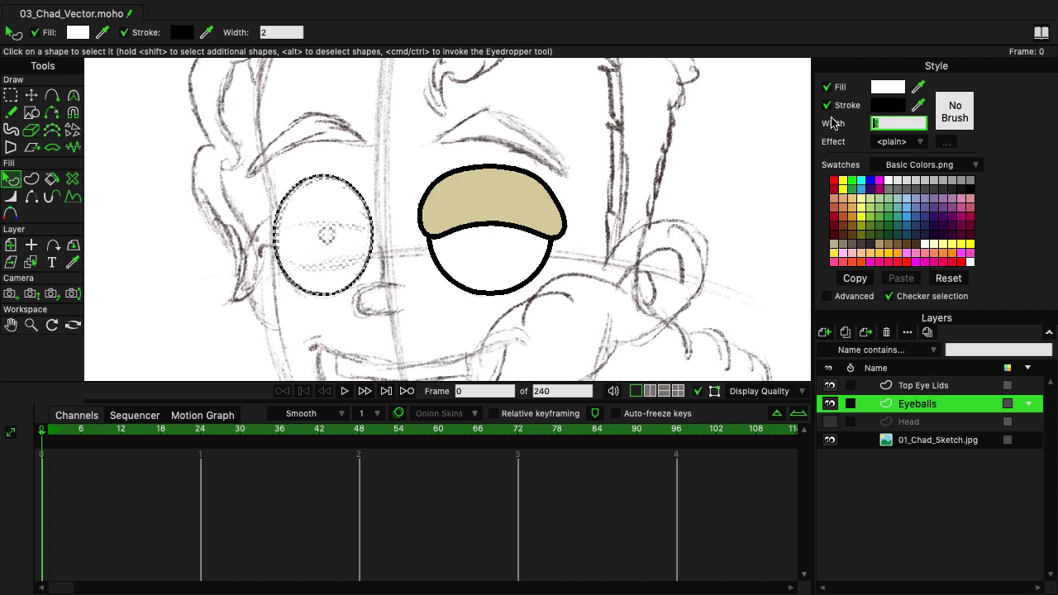
type("3")
key("Return")
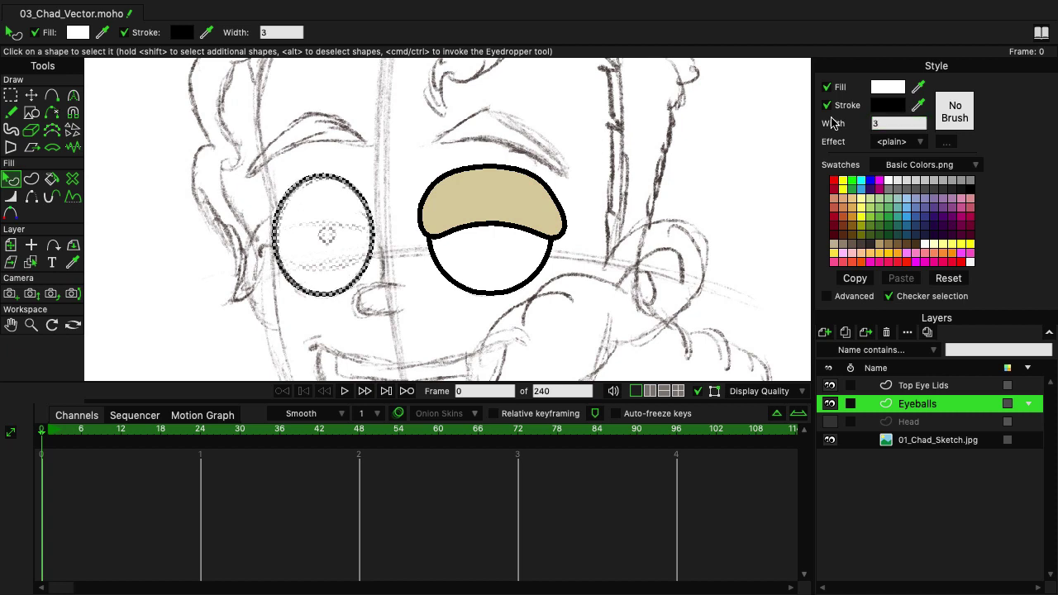
left_click(694, 236)
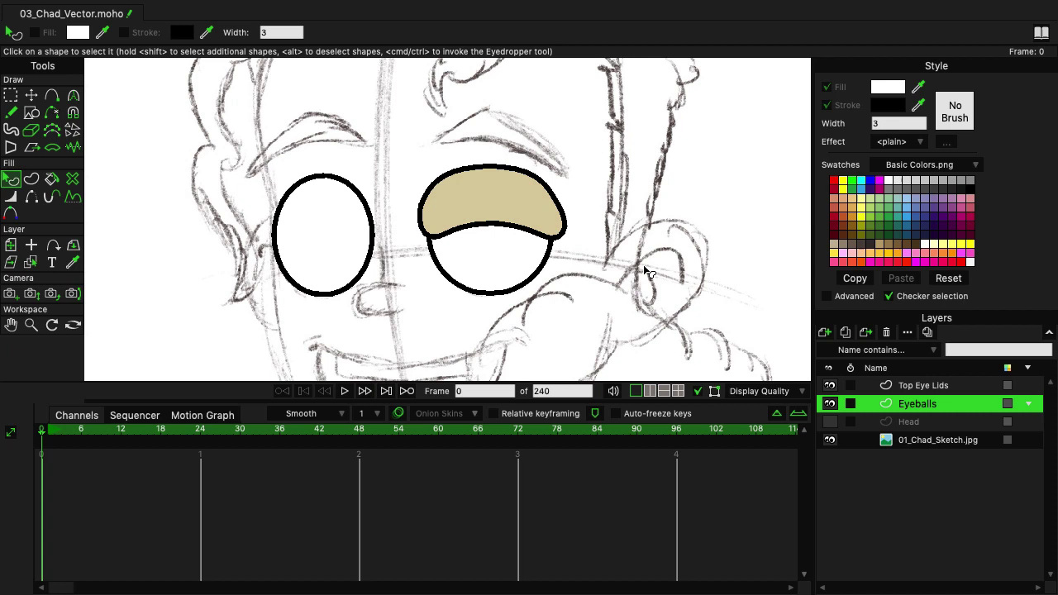
Step: On the Top Eye Lids layer, bulge out the right side and raise the top of the eyelid
left_click(927, 386)
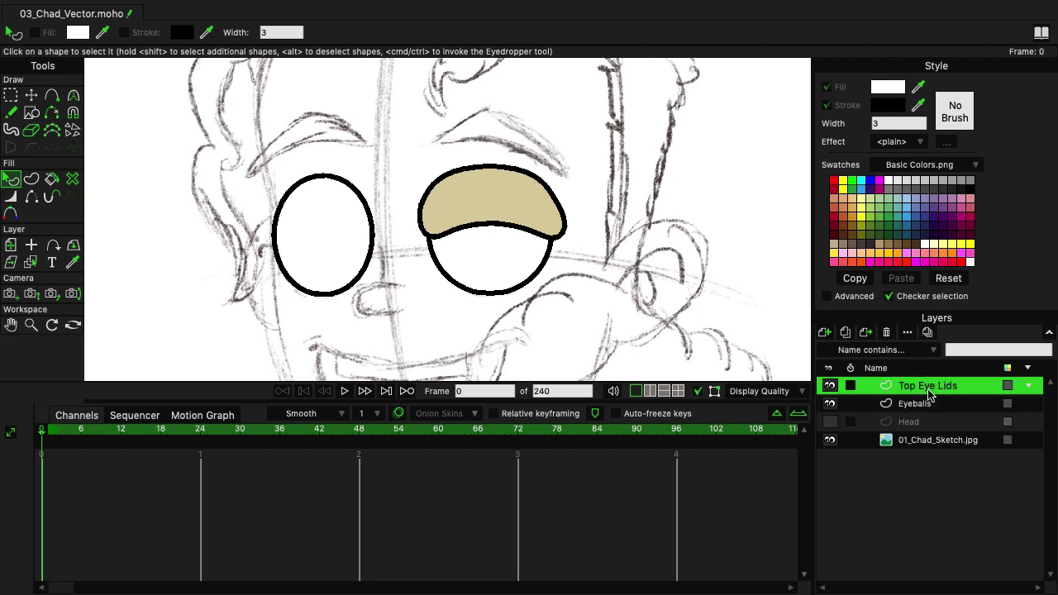
left_click(33, 96)
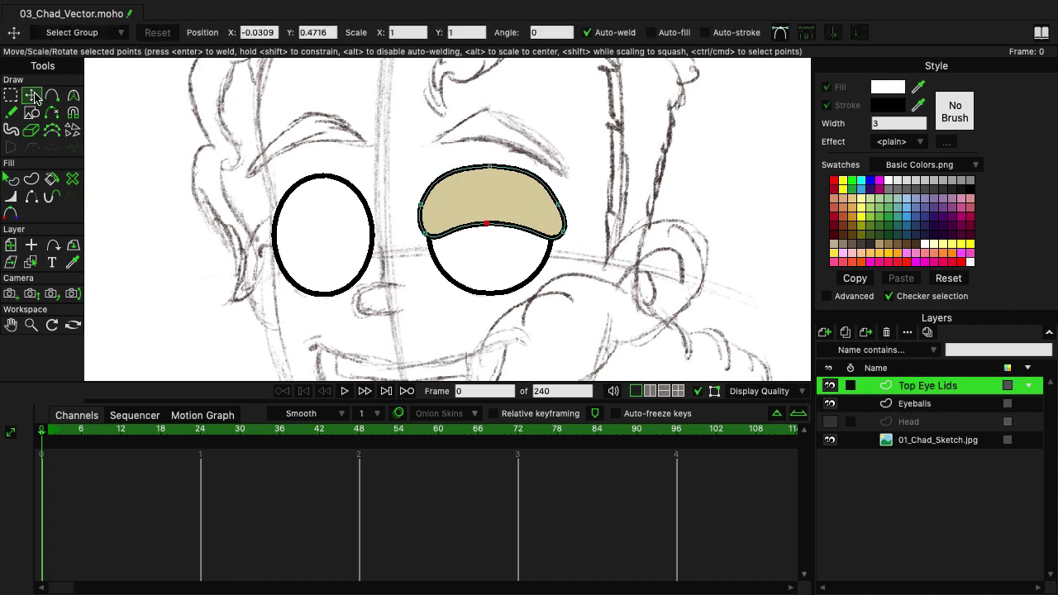
left_click(583, 166)
left_click_drag(556, 202, 562, 201)
left_click_drag(490, 168, 489, 162)
Step: Copy the whole eyelid and place the pasted duplicate over the left eye
key("ctrl+a")
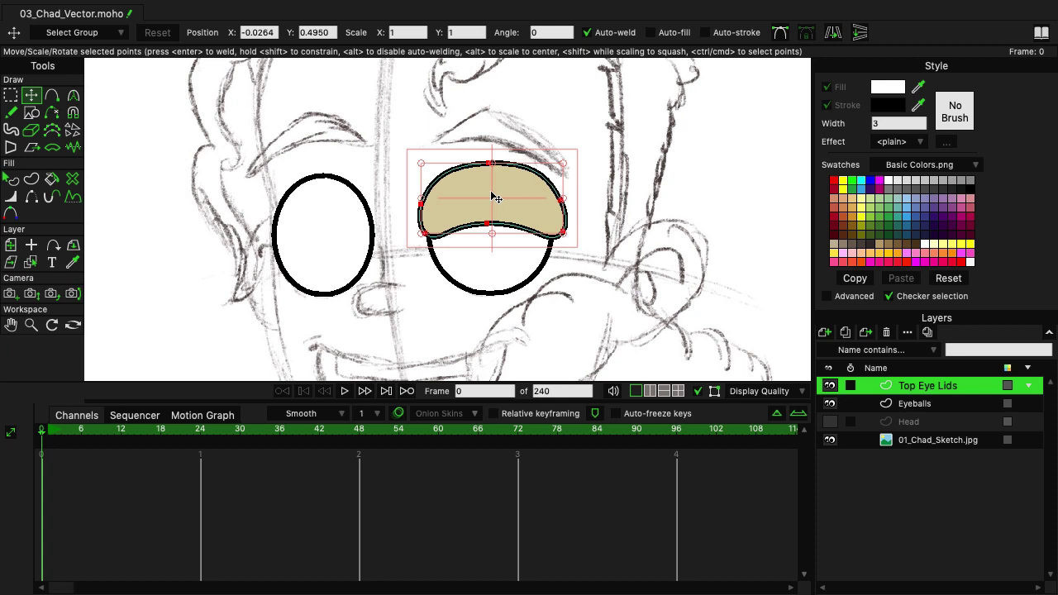
key("ctrl+c")
key("ctrl+v")
left_click_drag(526, 194, 356, 194)
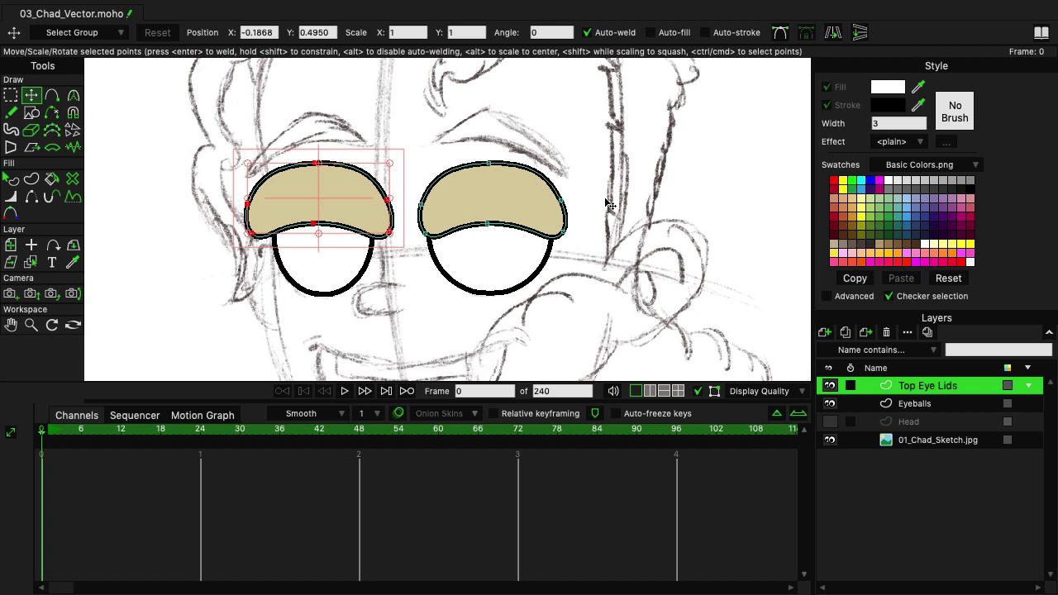
Step: Duplicate the Top Eye Lids layer and name the copy 'Bottom Eye Lids'
left_click(845, 334)
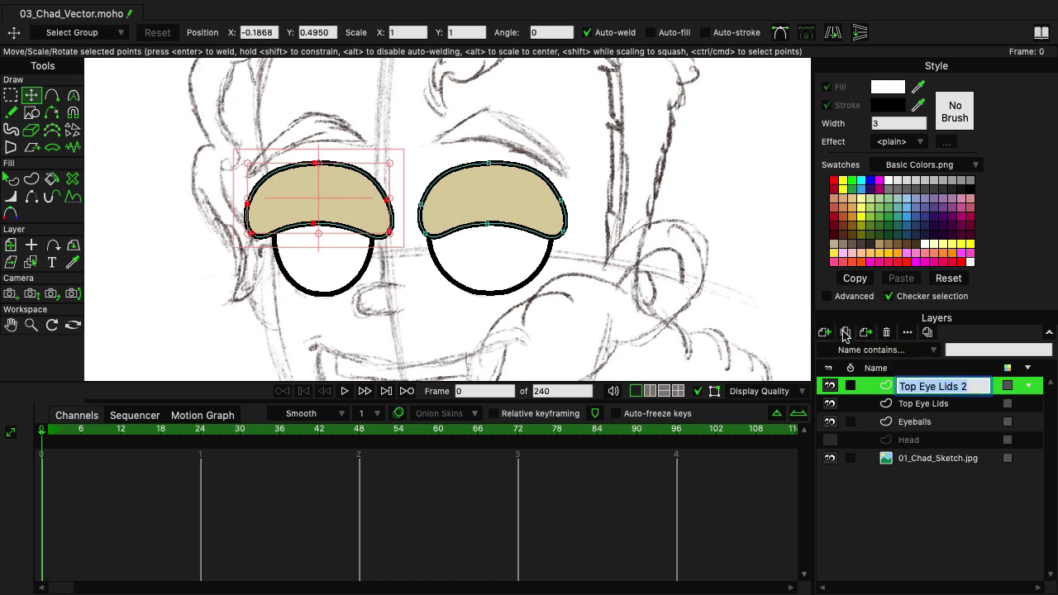
type("Bott")
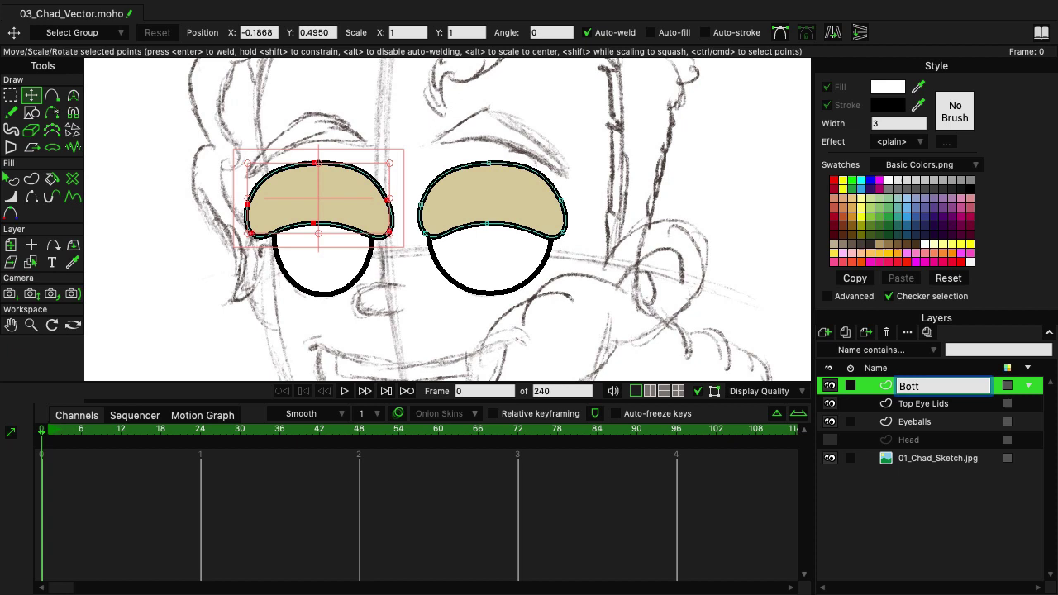
type("om Eye Lids")
key("Return")
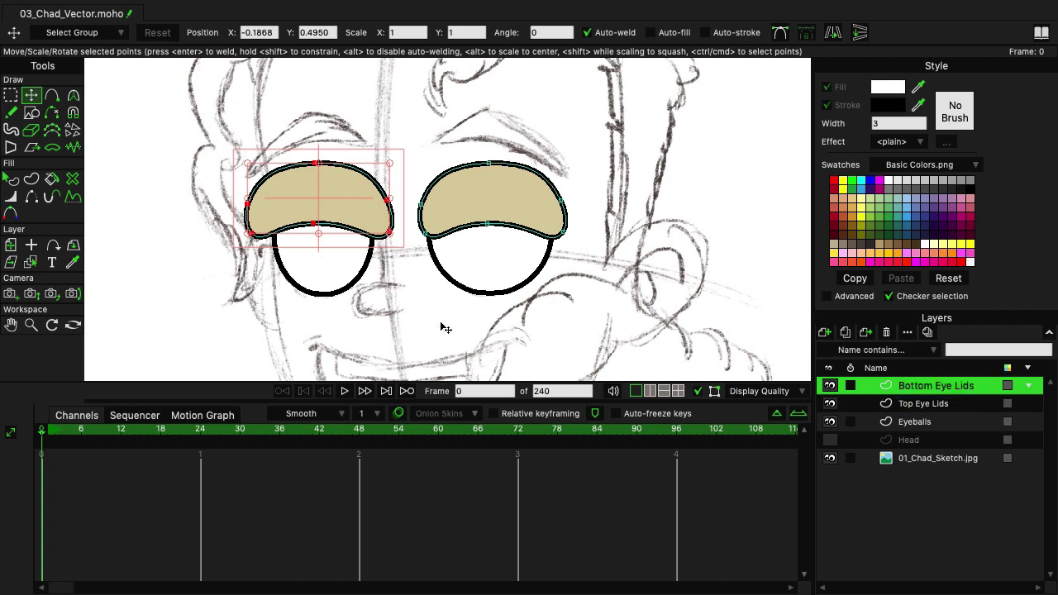
Step: Zoom out and move the Bottom Eye Lids layer from the legs up to just below the eyeballs
left_click(12, 246)
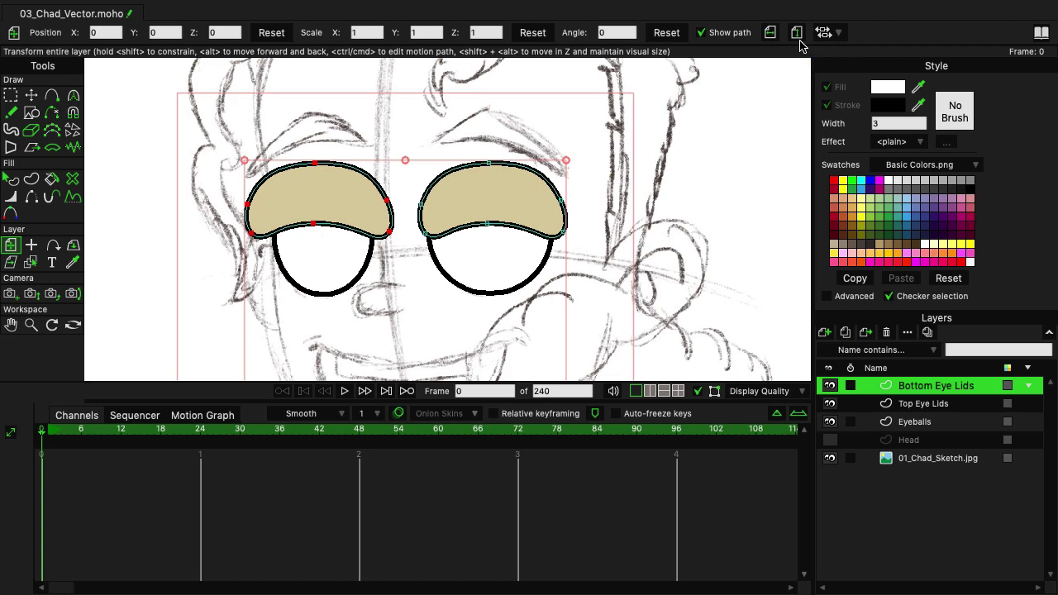
scroll(670, 244, "down", 5)
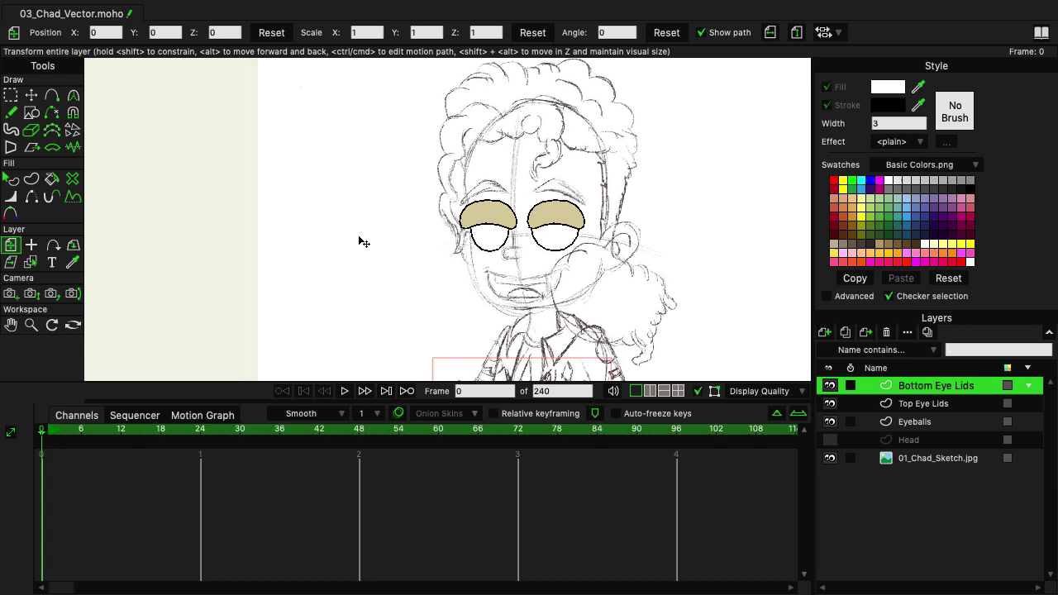
scroll(363, 241, "down", 3)
scroll(527, 285, "down", 3)
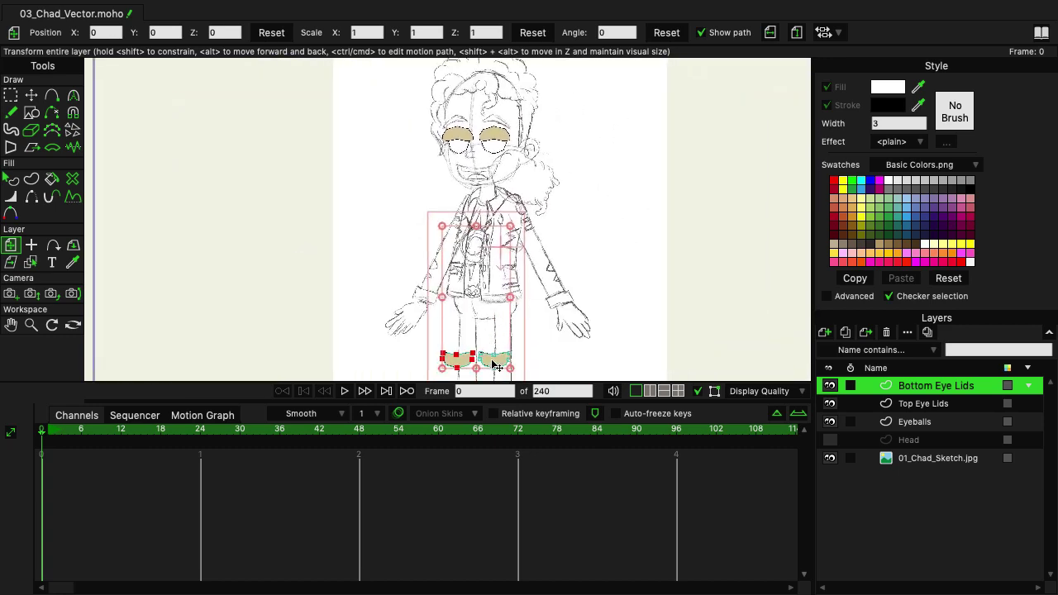
left_click_drag(494, 364, 493, 169)
scroll(392, 218, "up", 8)
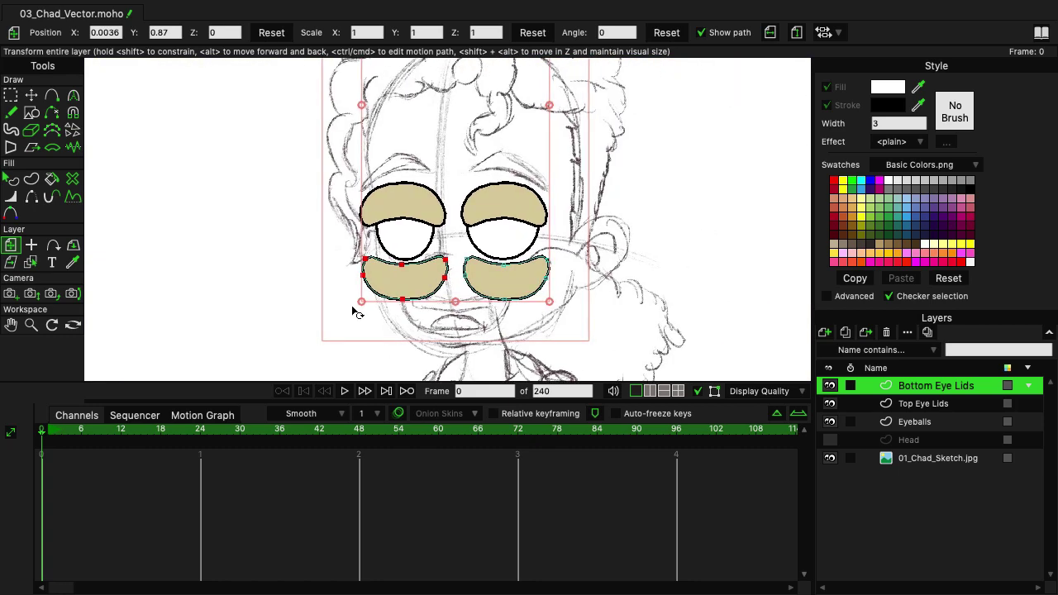
scroll(682, 275, "down", 6)
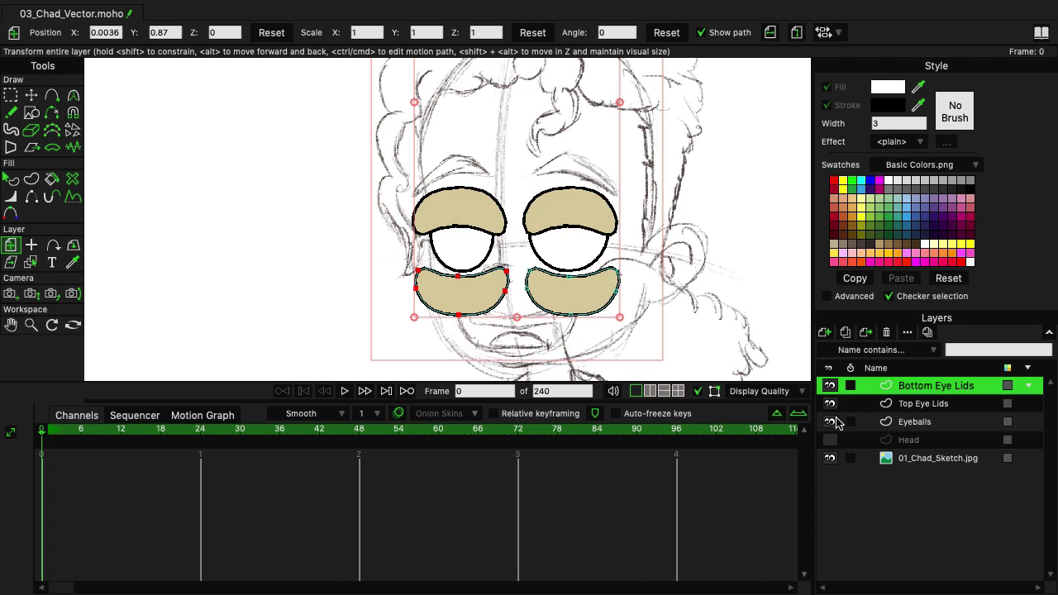
Step: Hide the Eyeballs layer and nudge the bottom eyelids slightly up toward the eyes
left_click(830, 421)
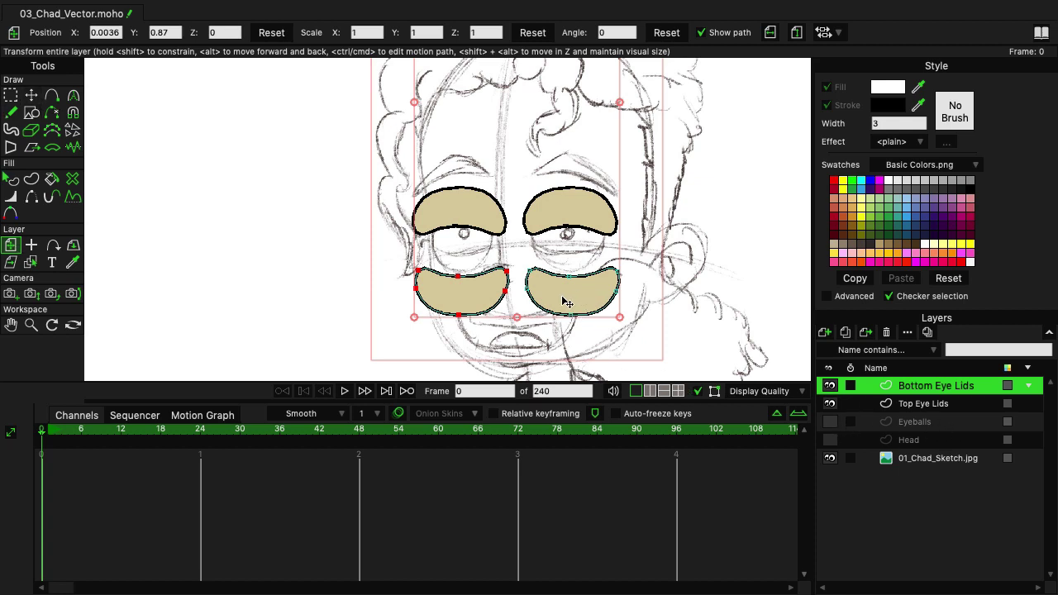
left_click_drag(568, 300, 567, 278)
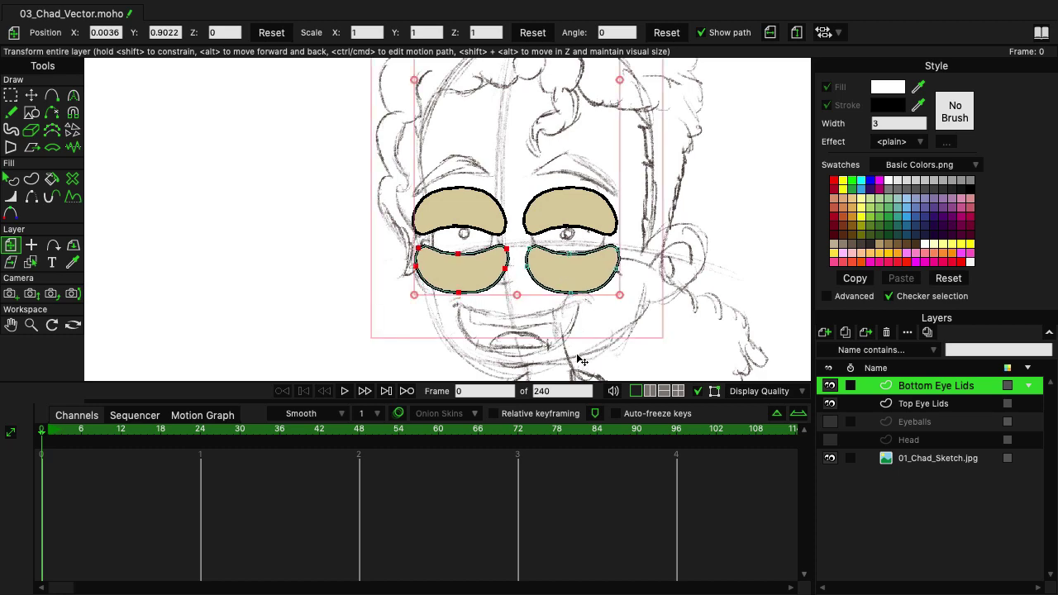
scroll(447, 293, "up", 3)
scroll(406, 295, "right", 5)
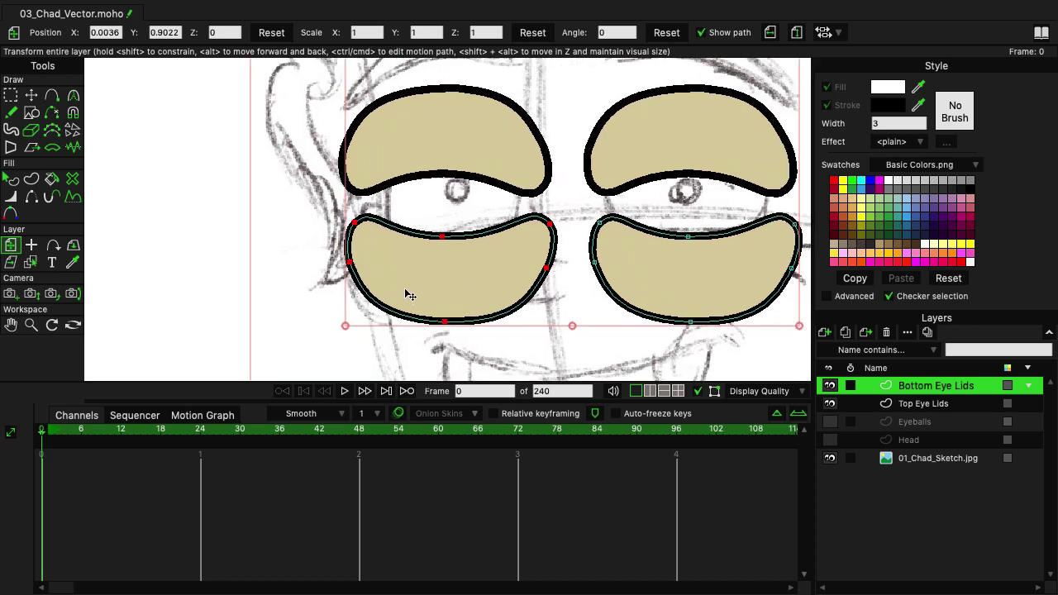
Step: Select the top-middle points of both lower lids, checking the fit against the Eyeballs layer, then hide it again
left_click(31, 95)
left_click(167, 180)
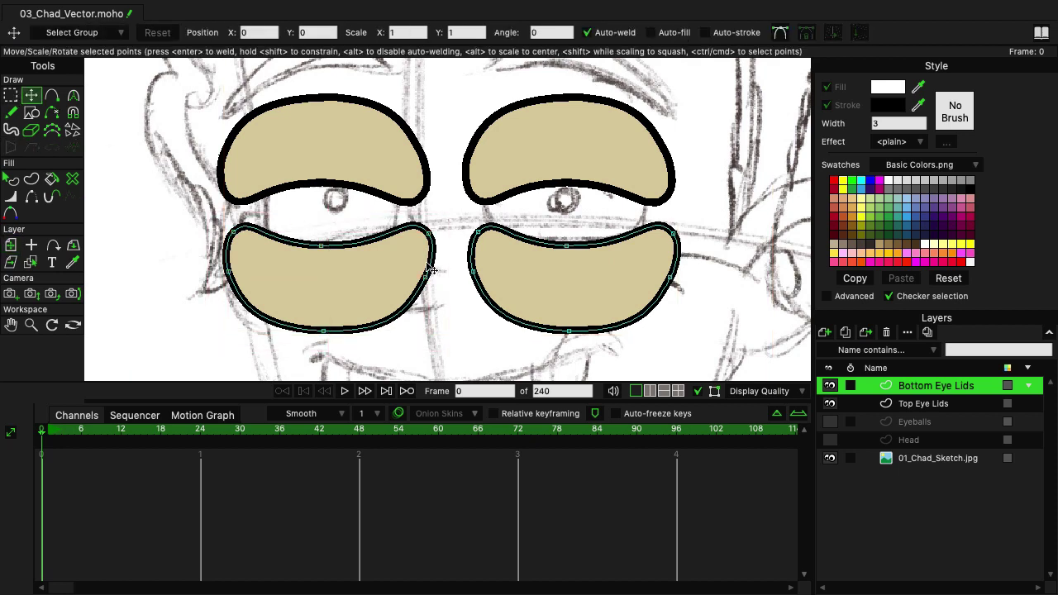
left_click(428, 230)
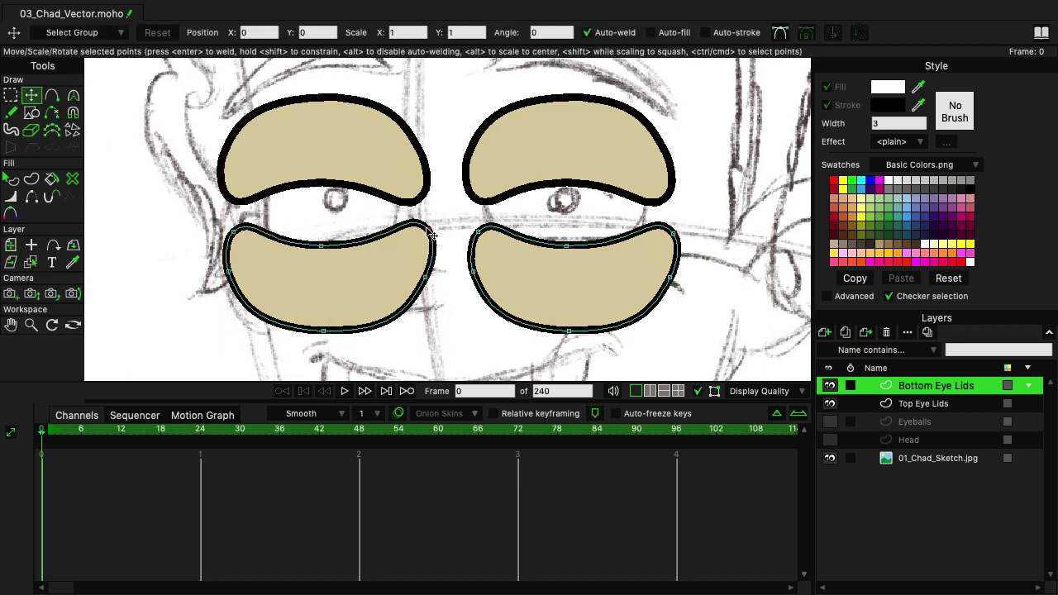
left_click(321, 244)
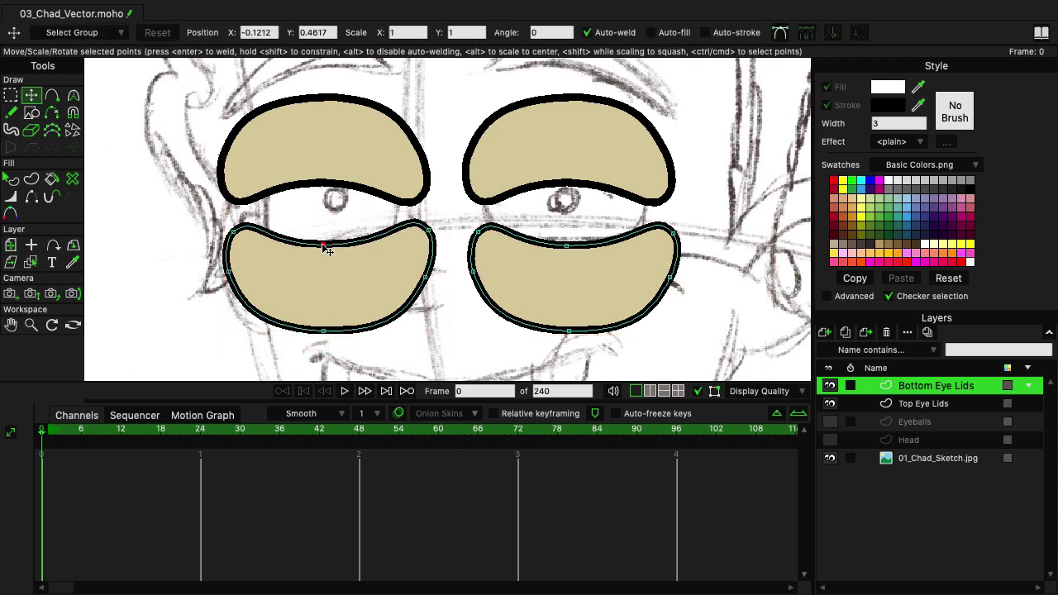
left_click(566, 245)
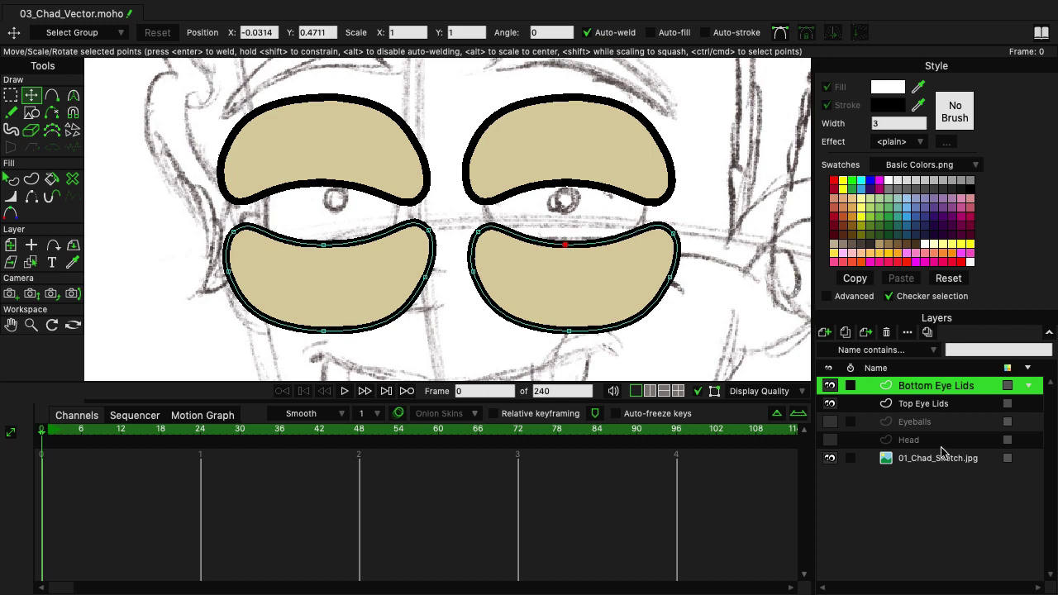
left_click(831, 424)
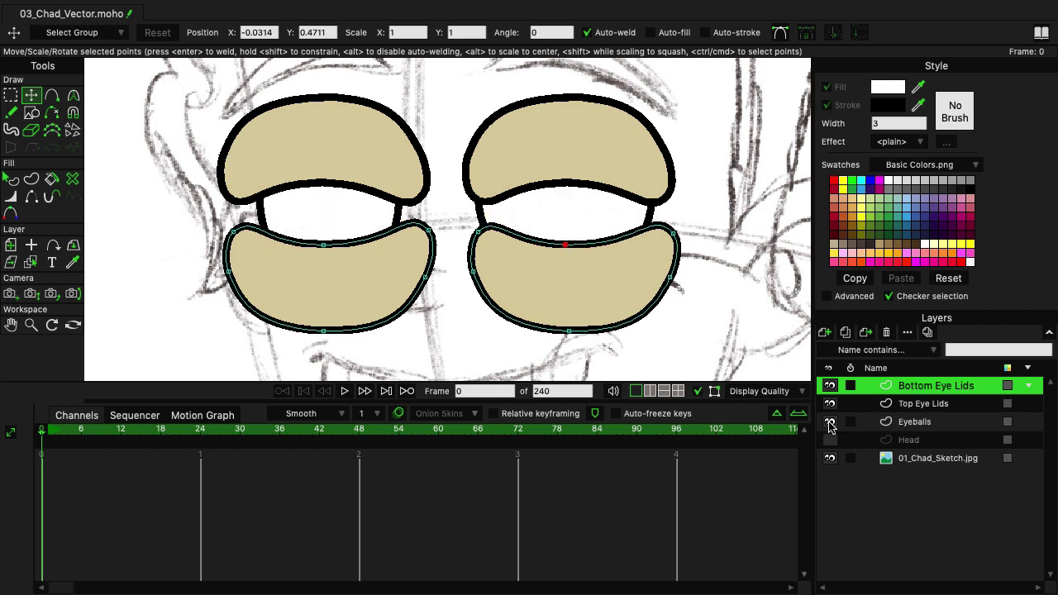
left_click(831, 423)
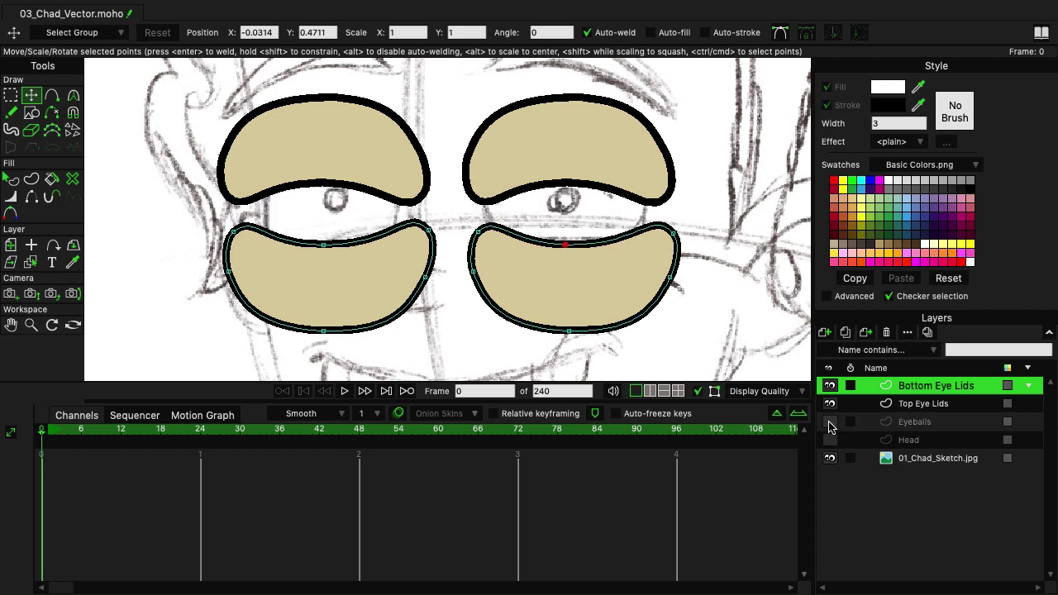
Step: Add a new vector layer above Eyeballs and rename it from Layer 6 to 'Pupils'
left_click(930, 424)
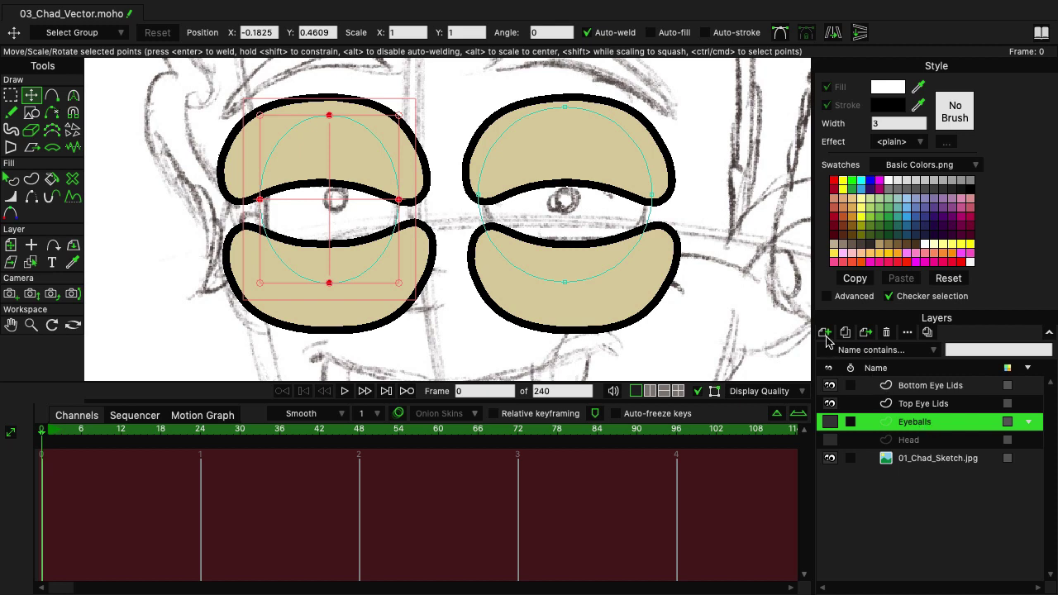
left_click(826, 337)
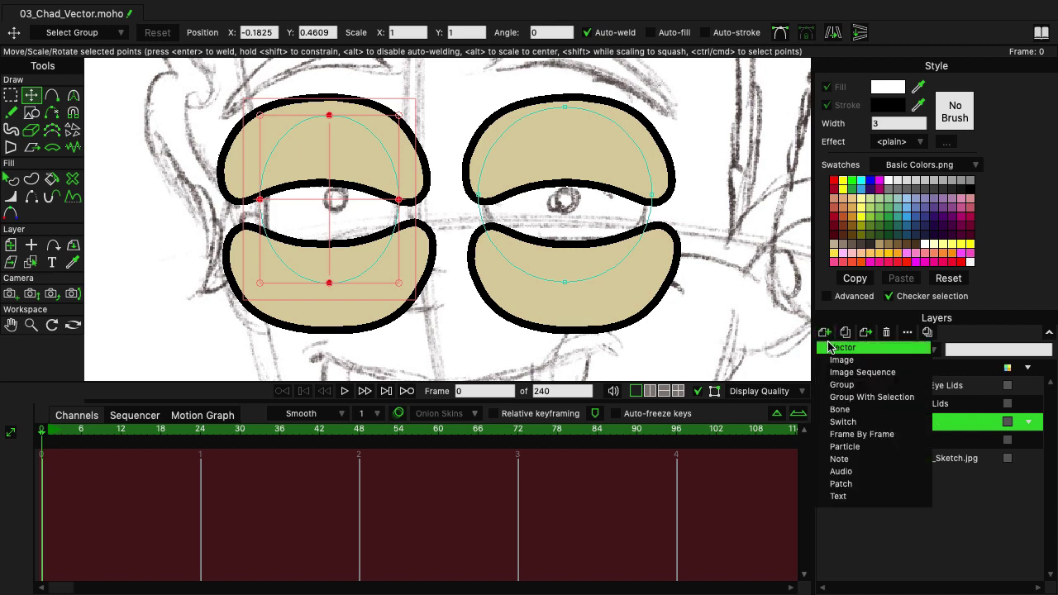
left_click(831, 345)
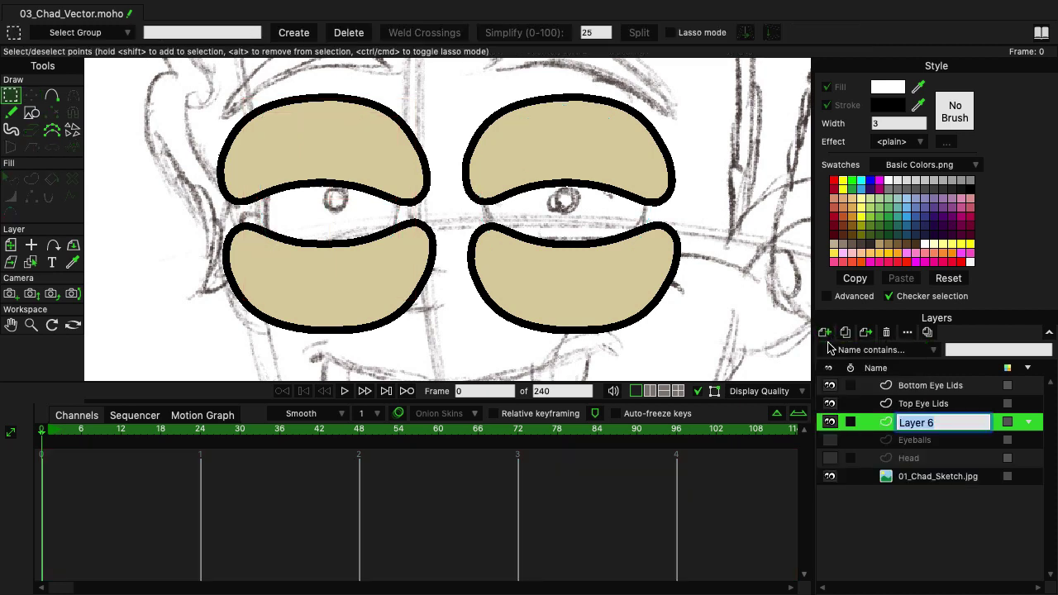
double_click(919, 424)
type("Pupils")
key("Return")
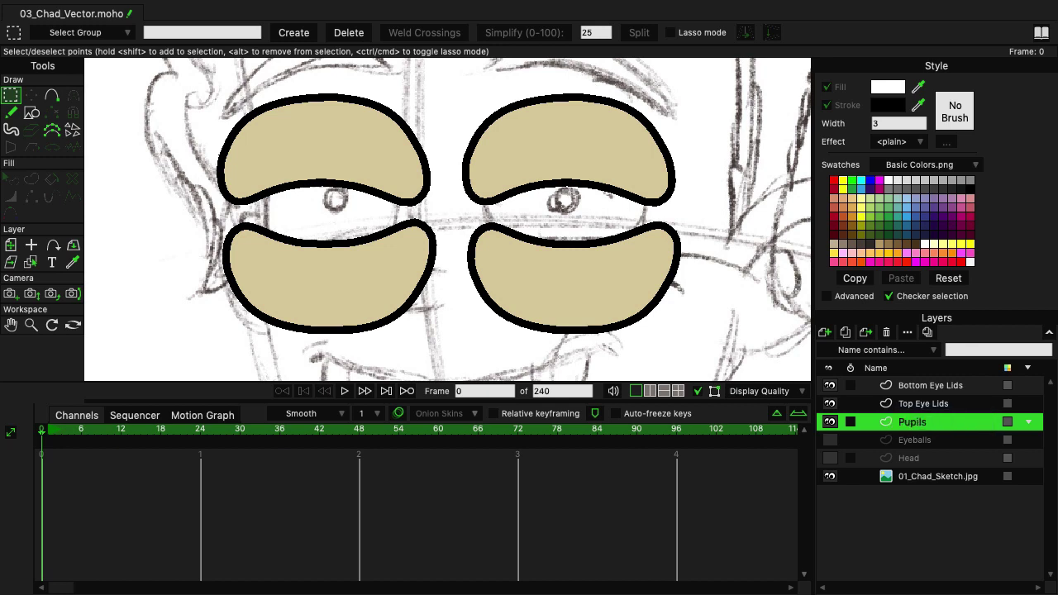
key("r")
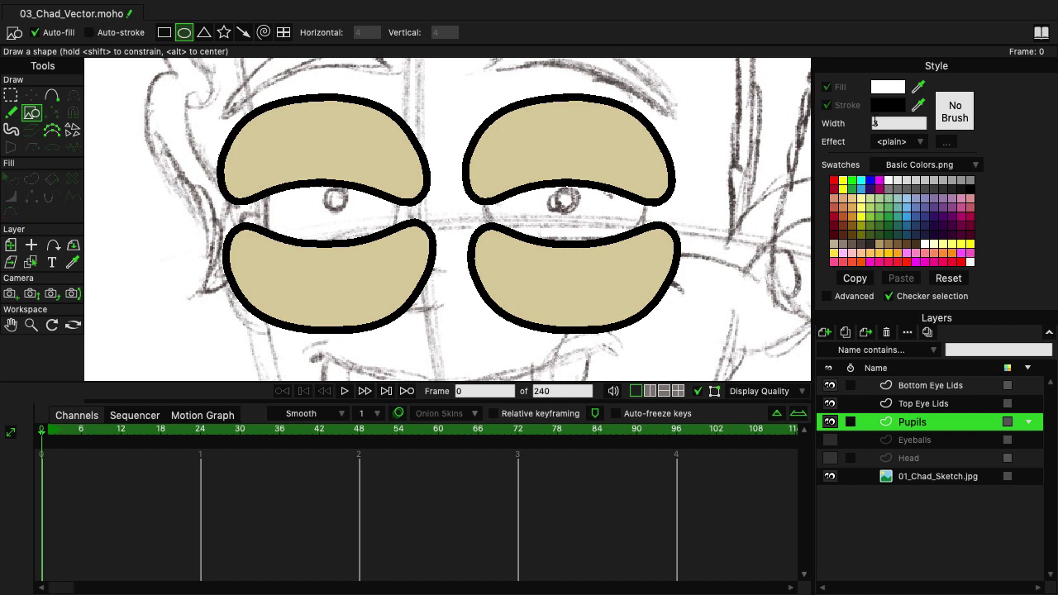
Step: Change the Style panel's fill colour to black (000000)
left_click(883, 87)
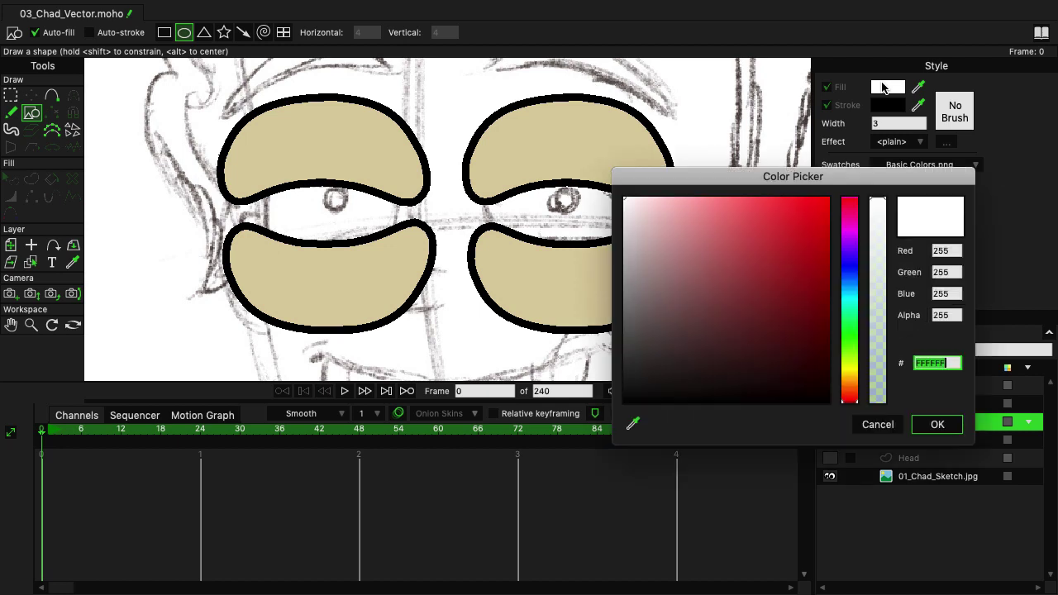
mouse_move(706, 256)
left_mouse_down()
mouse_move(658, 273)
mouse_move(573, 431)
left_mouse_up()
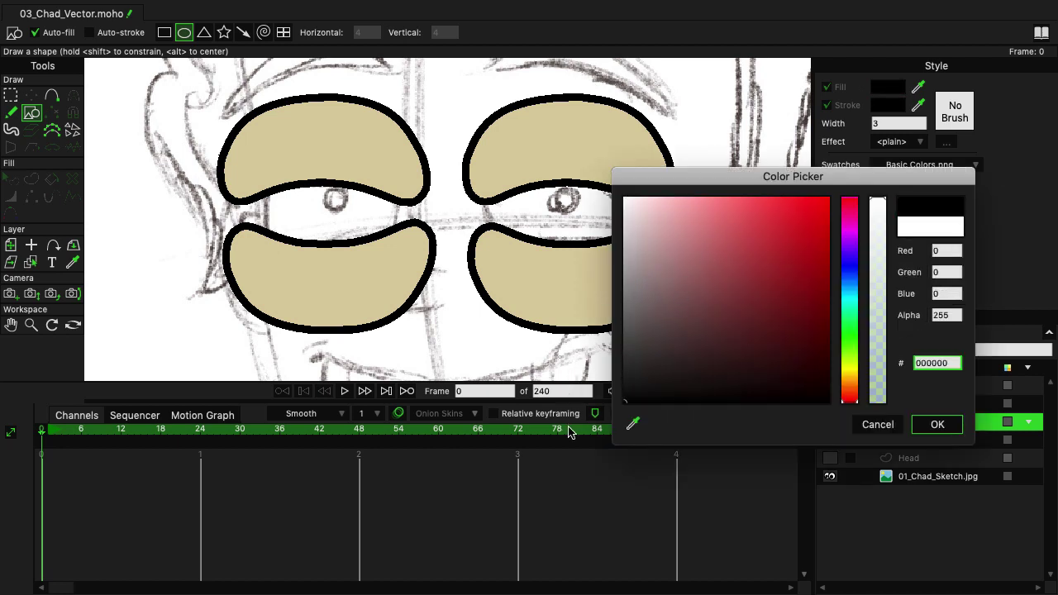
left_click(938, 425)
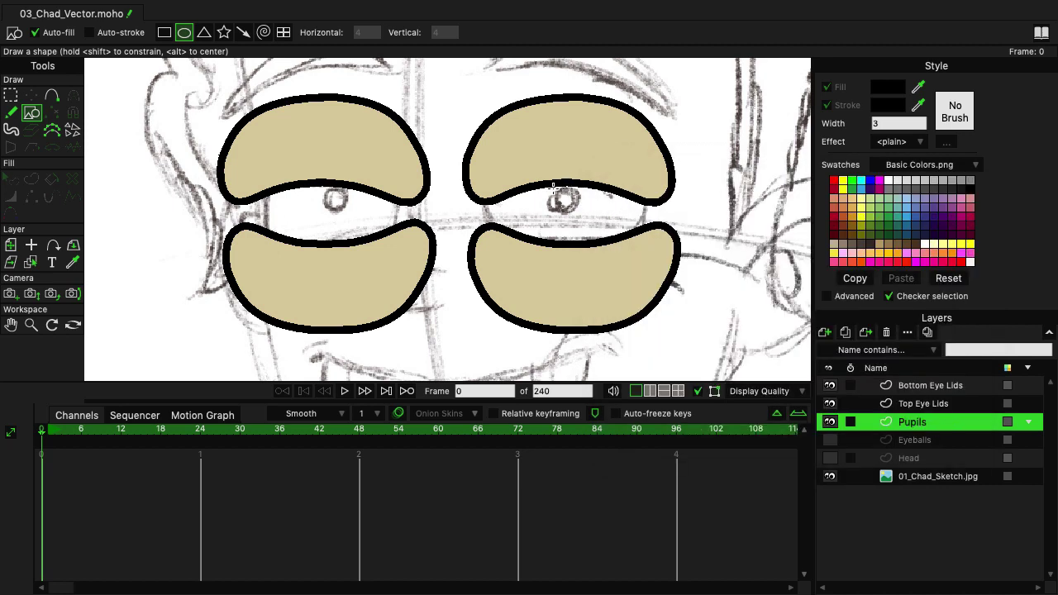
Step: Draw a black pupil on the right eye and place a copy of it on the left eye
left_click_drag(553, 189, 580, 215)
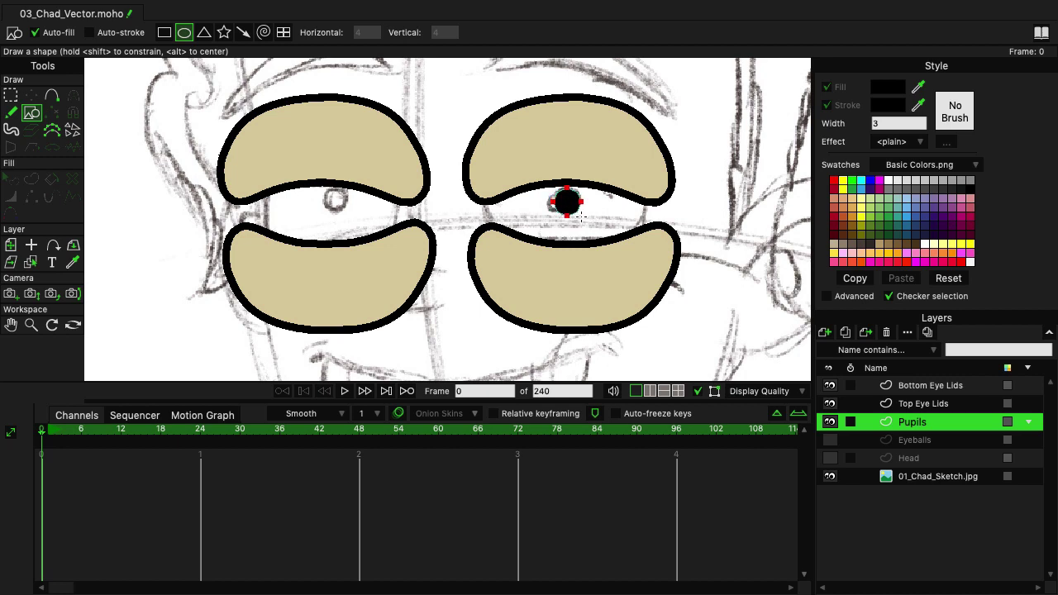
left_click(30, 97)
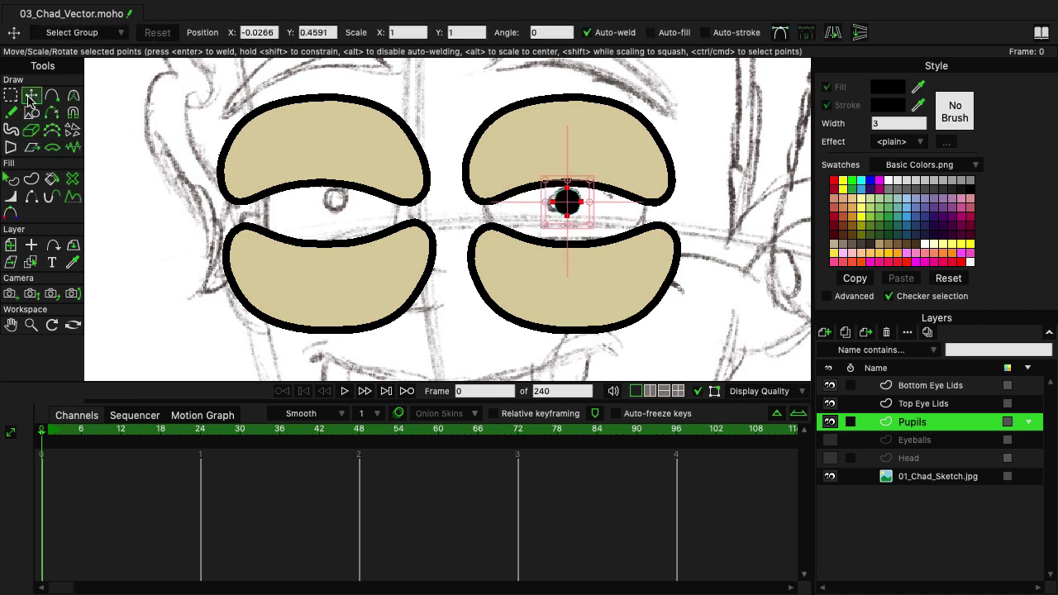
left_click_drag(571, 216, 568, 213)
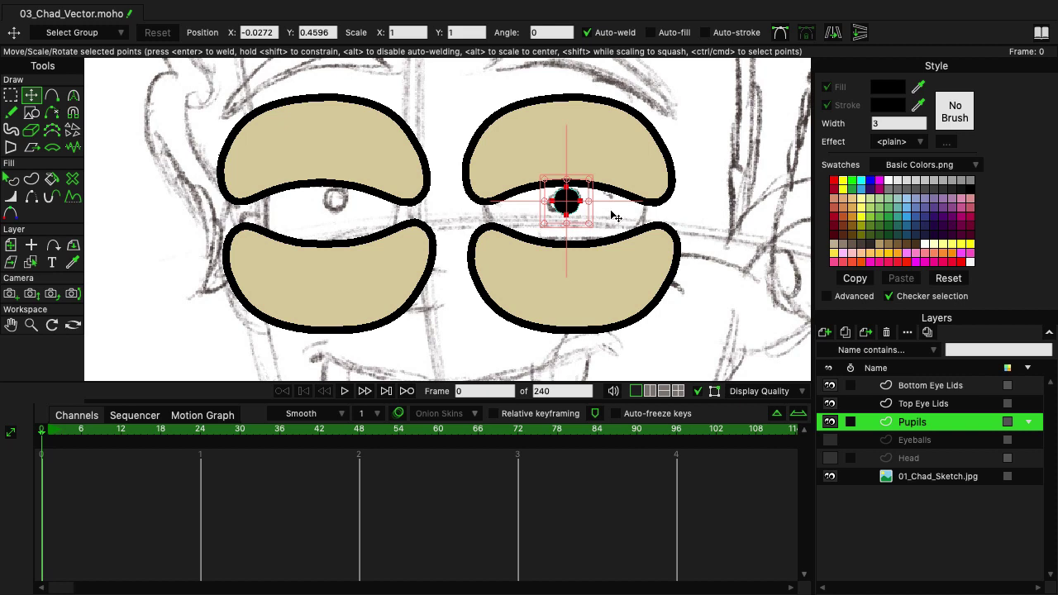
key("ctrl+c")
key("ctrl+v")
left_click_drag(564, 207, 325, 210)
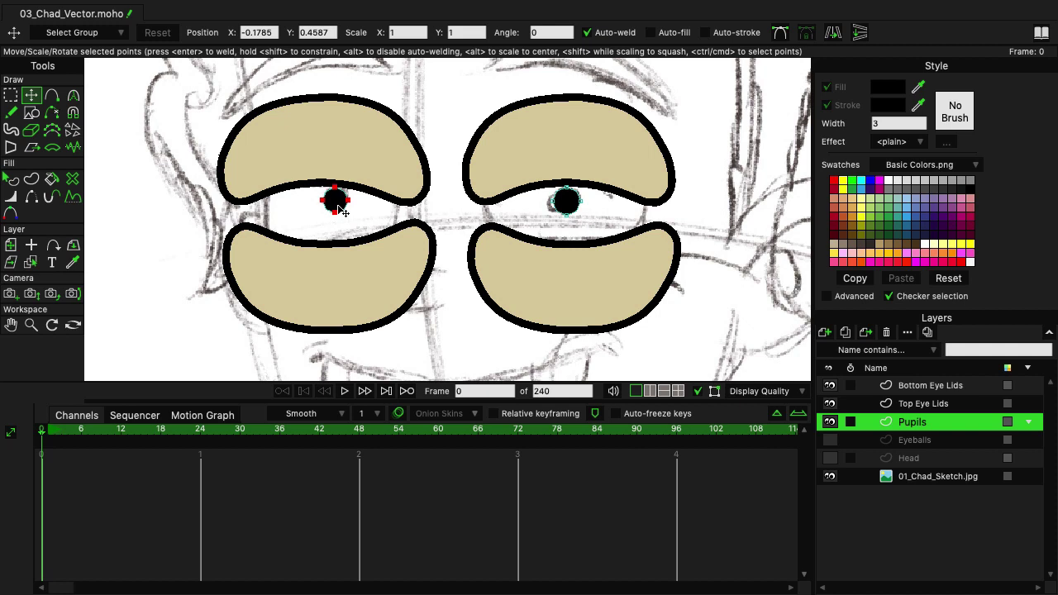
left_click_drag(339, 210, 338, 207)
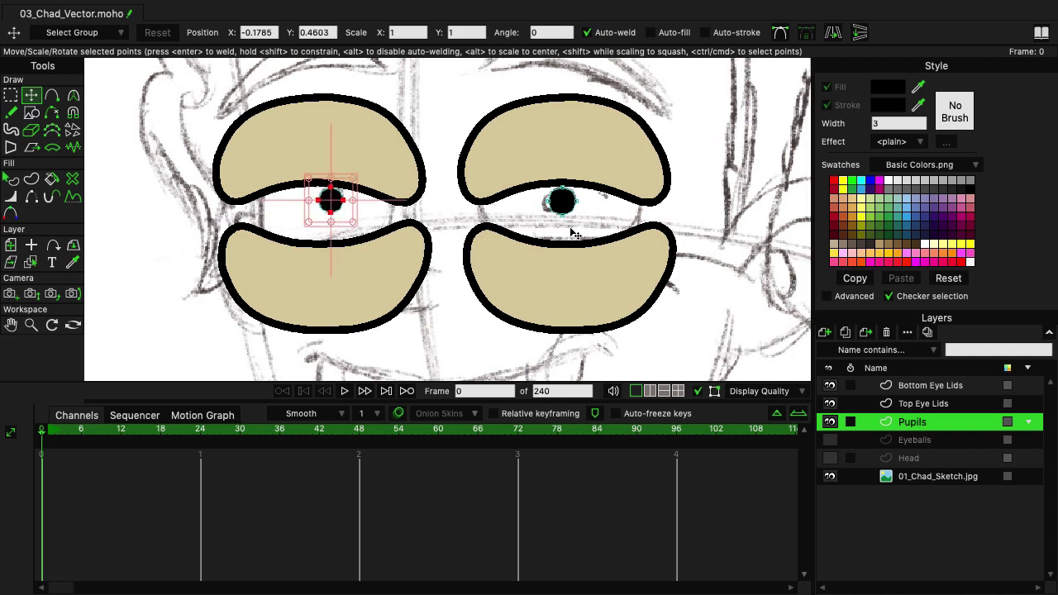
Step: Show the Eyeballs layer again and zoom out to view the whole face
left_click(830, 440)
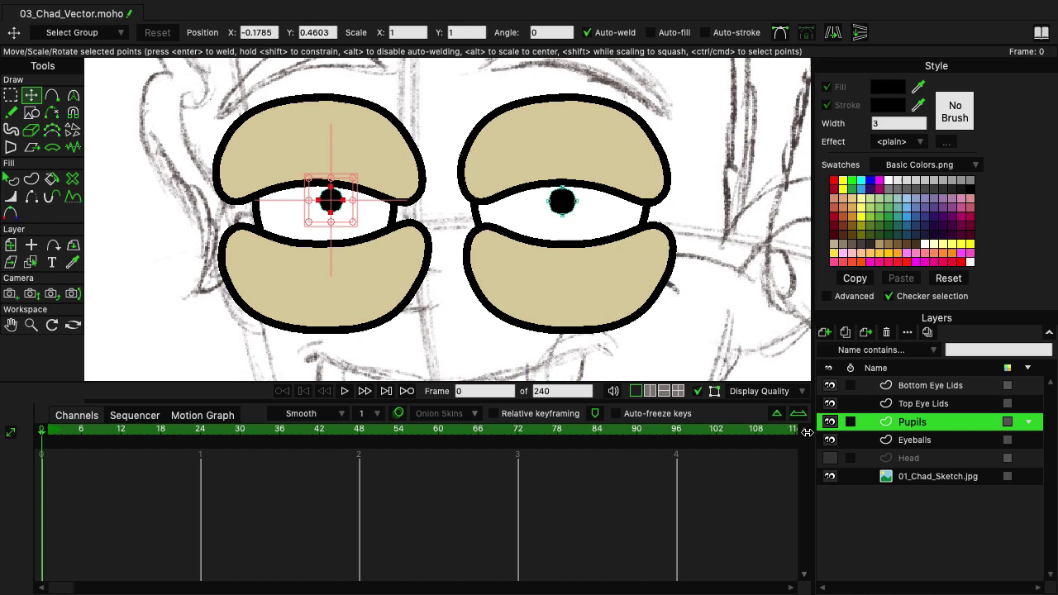
scroll(657, 248, "down", 3)
left_click_drag(643, 257, 592, 263)
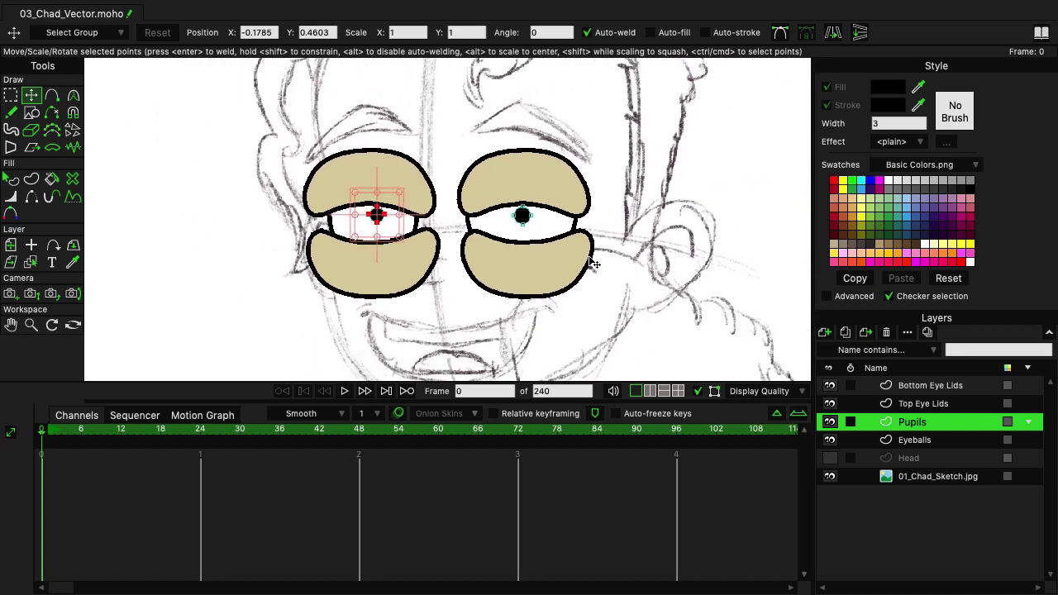
Step: Group Bottom Eye Lids, Top Eye Lids, Pupils and Eyeballs into a group named 'Eyes'
left_click(920, 388)
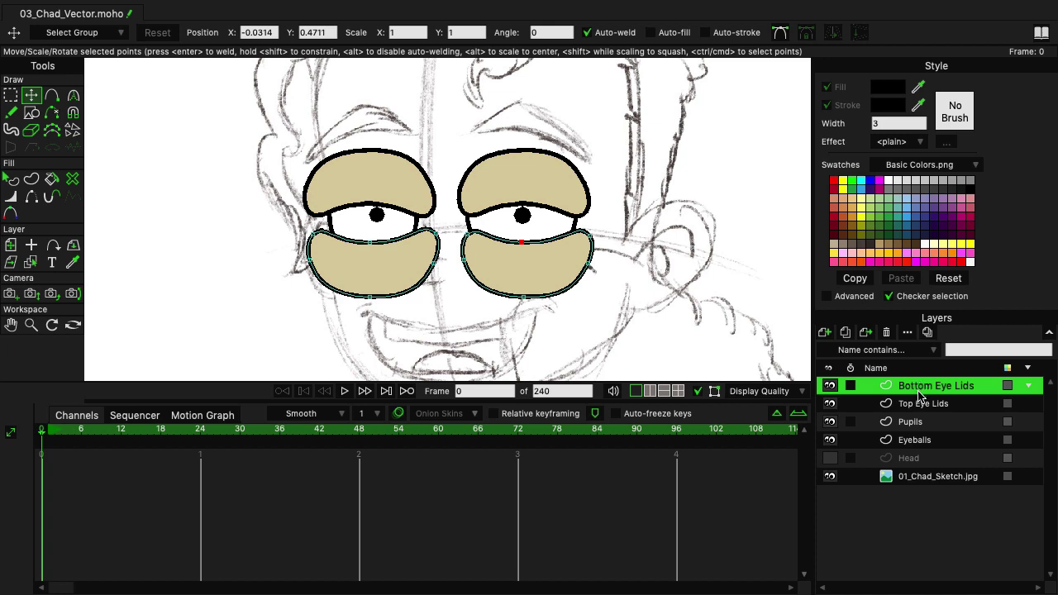
left_click(924, 447, "shift")
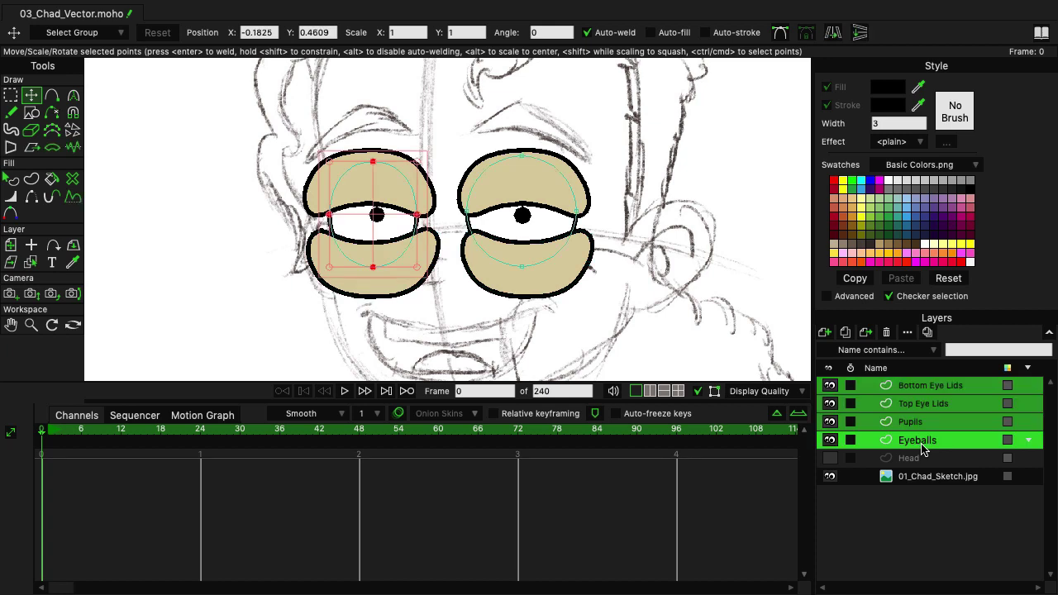
right_click(925, 447)
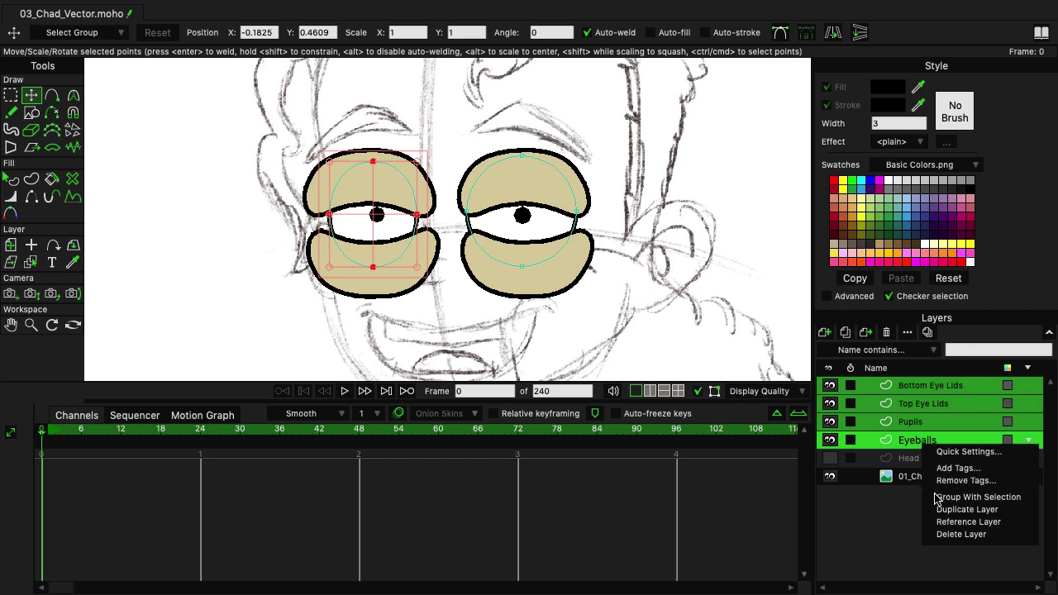
left_click(978, 497)
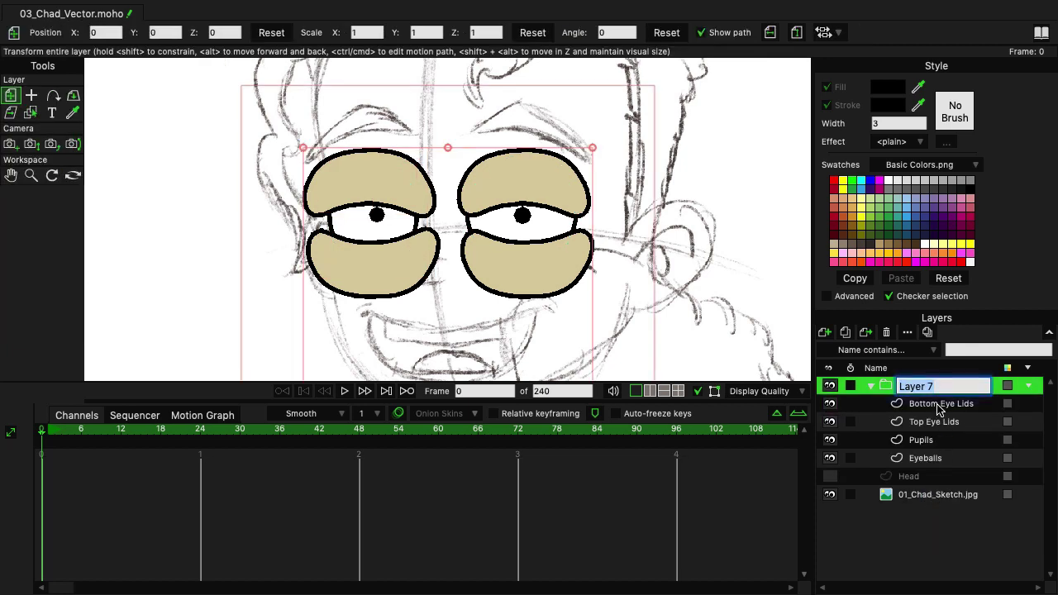
type("Eyes")
key("Return")
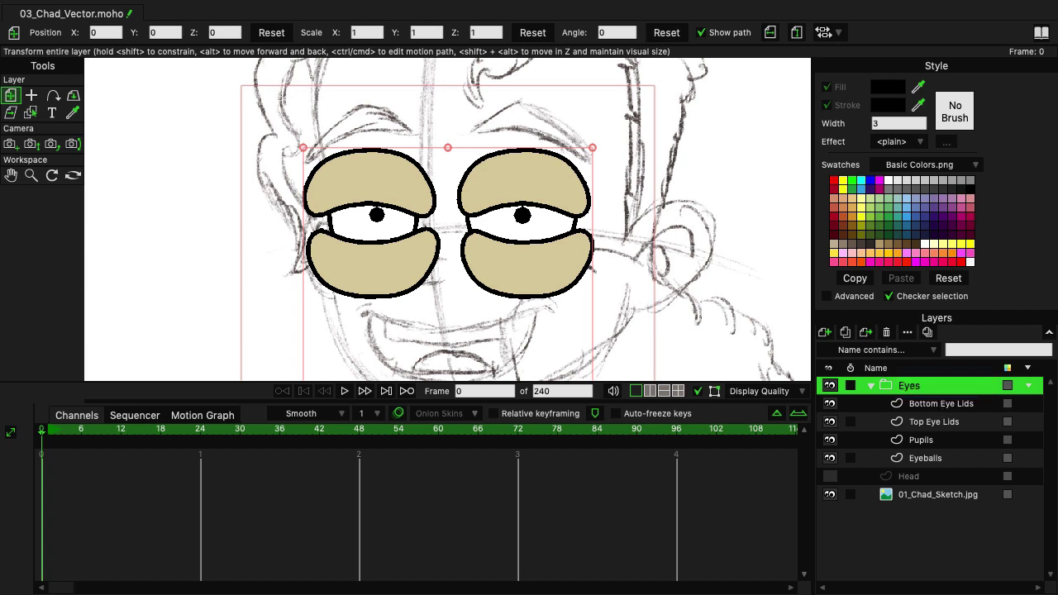
Step: Set the Eyes group's Group Mask to 'Hide all' in its layer settings
double_click(891, 389)
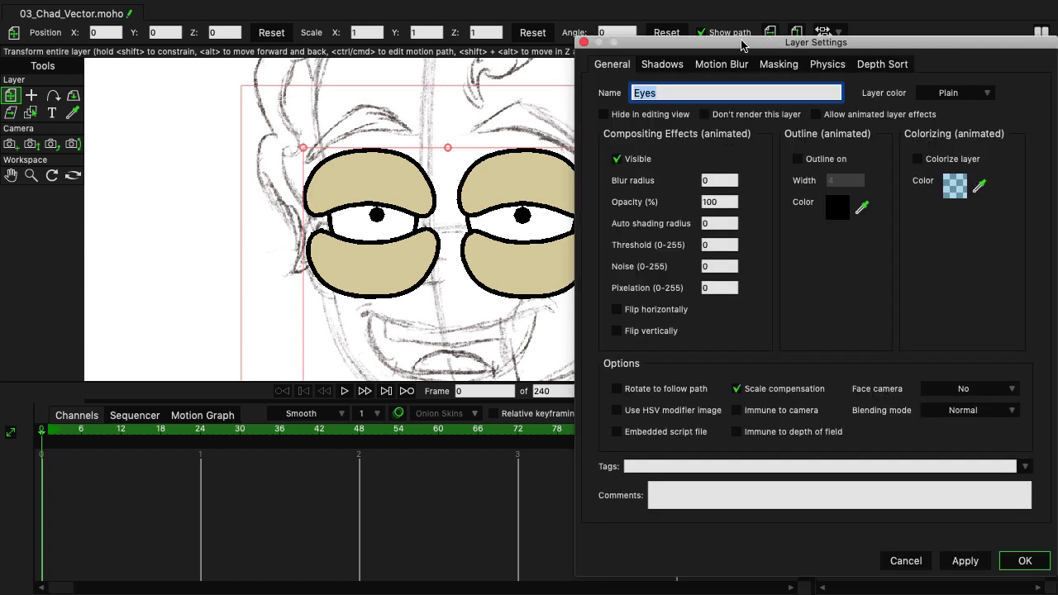
left_click_drag(745, 46, 817, 18)
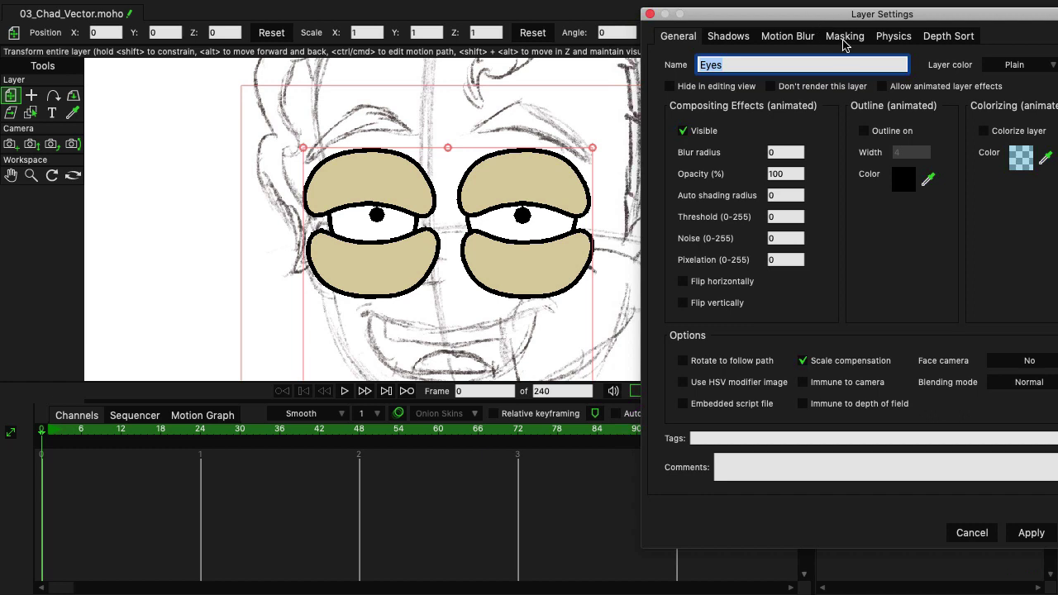
left_click(844, 36)
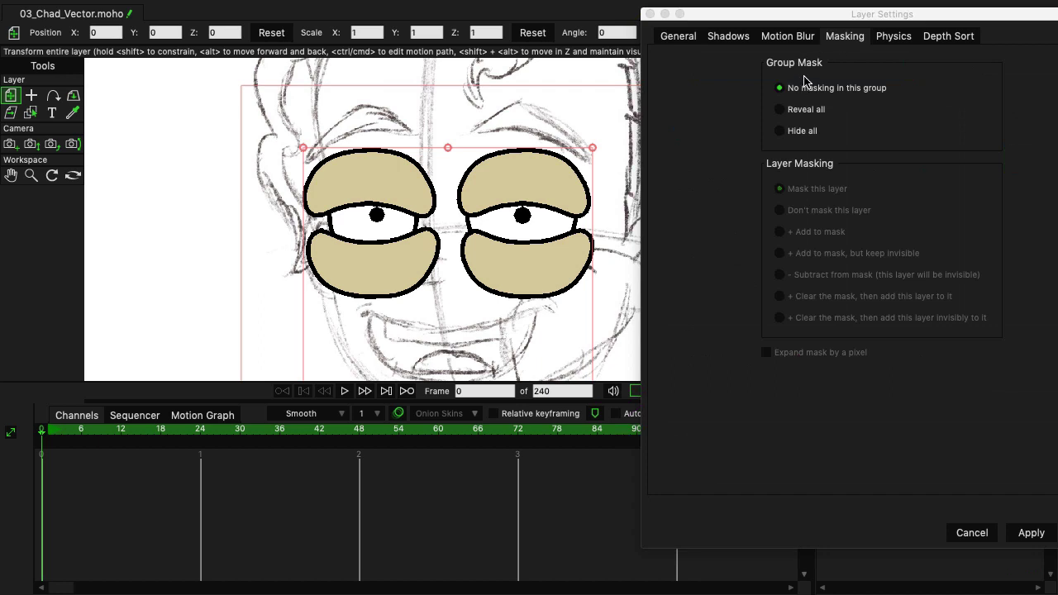
left_click(802, 132)
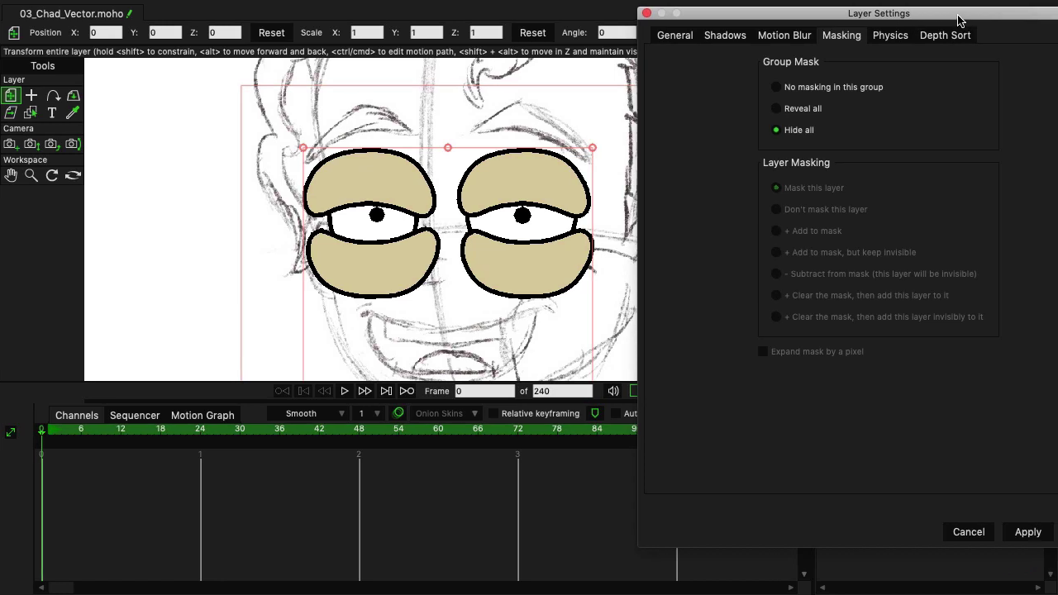
left_click_drag(905, 18, 803, 21)
left_click(1000, 537)
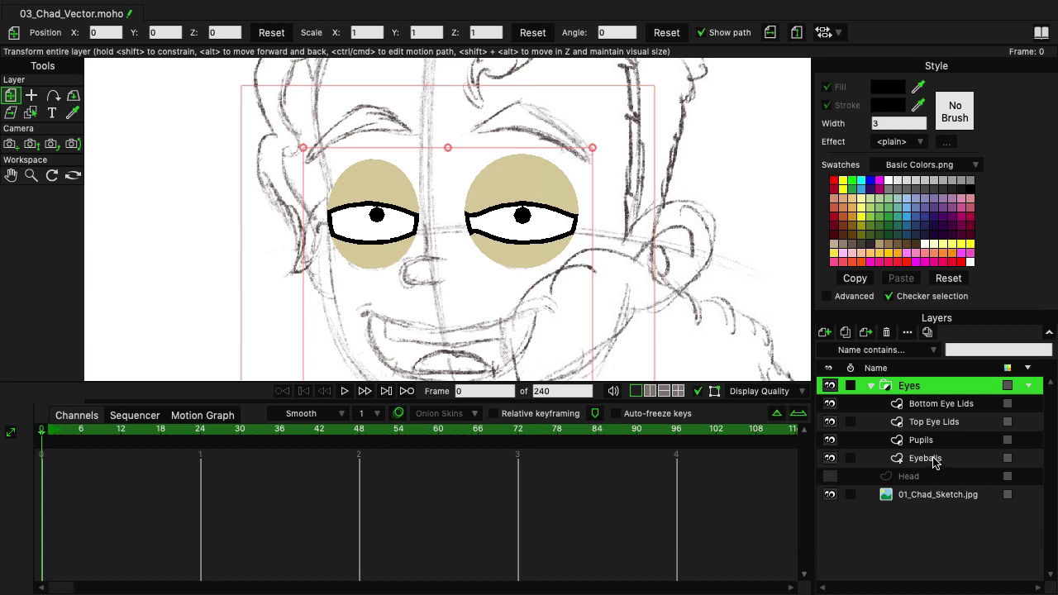
Step: Enable 'Exclude strokes' in the Eyeballs layer's masking settings
double_click(930, 459)
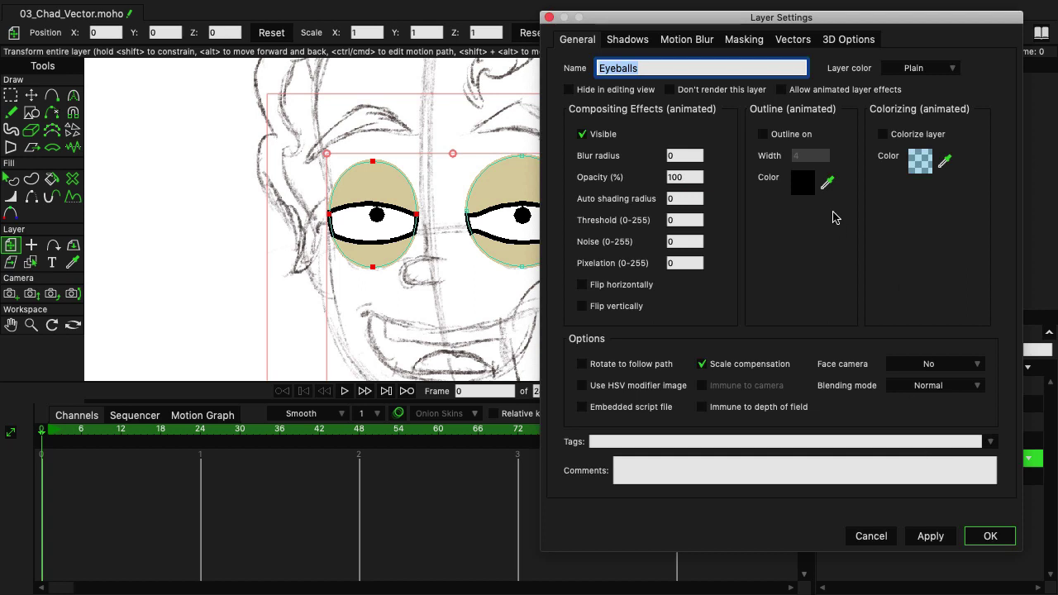
left_click(744, 39)
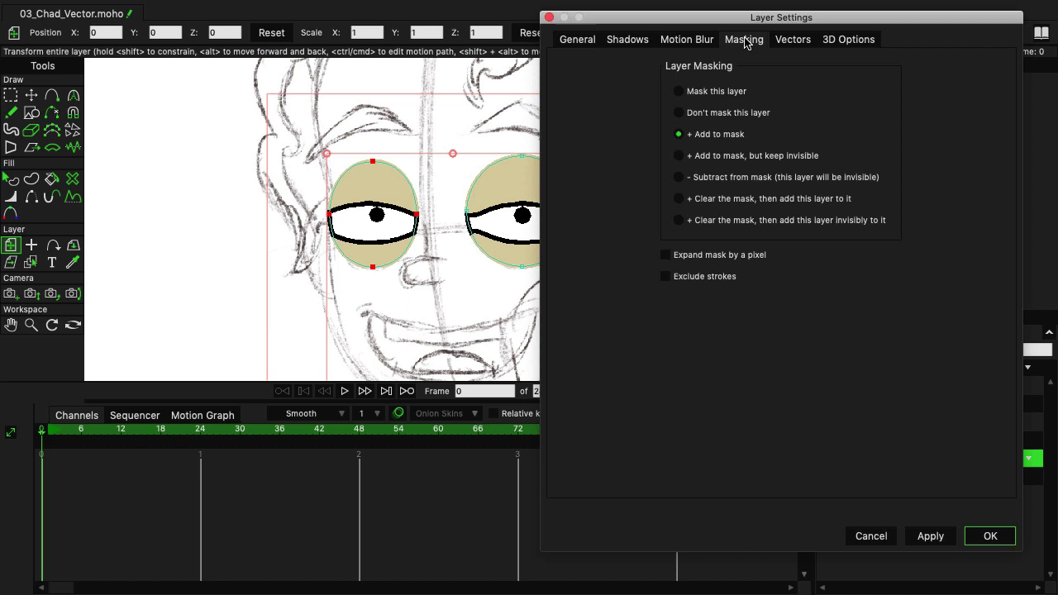
left_click(720, 283)
left_click(990, 537)
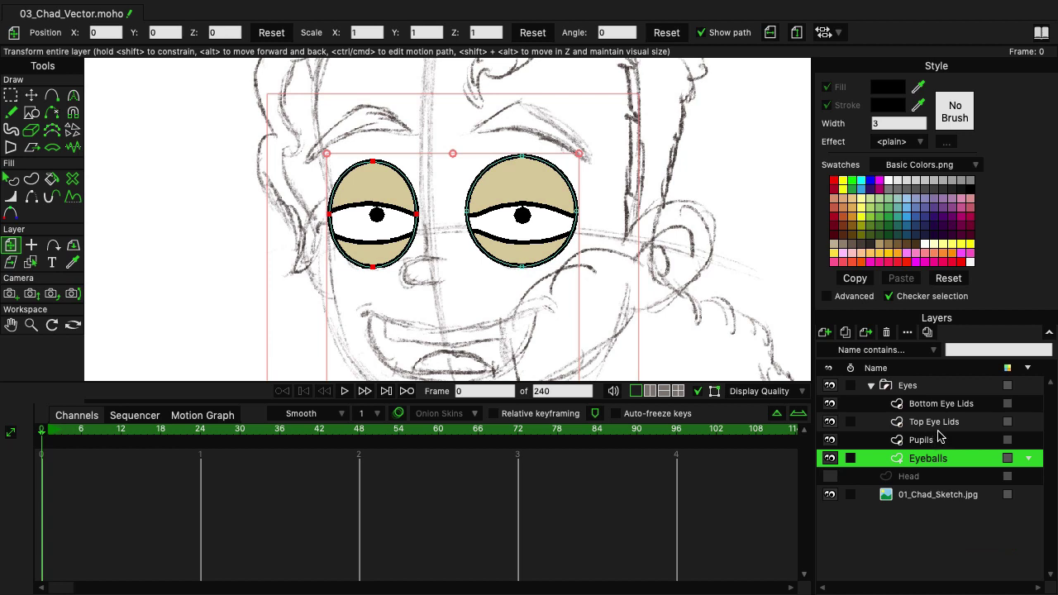
Step: Stretch the Top Eye Lids' inner end left and outer end right, past the eyeball
left_click(940, 423)
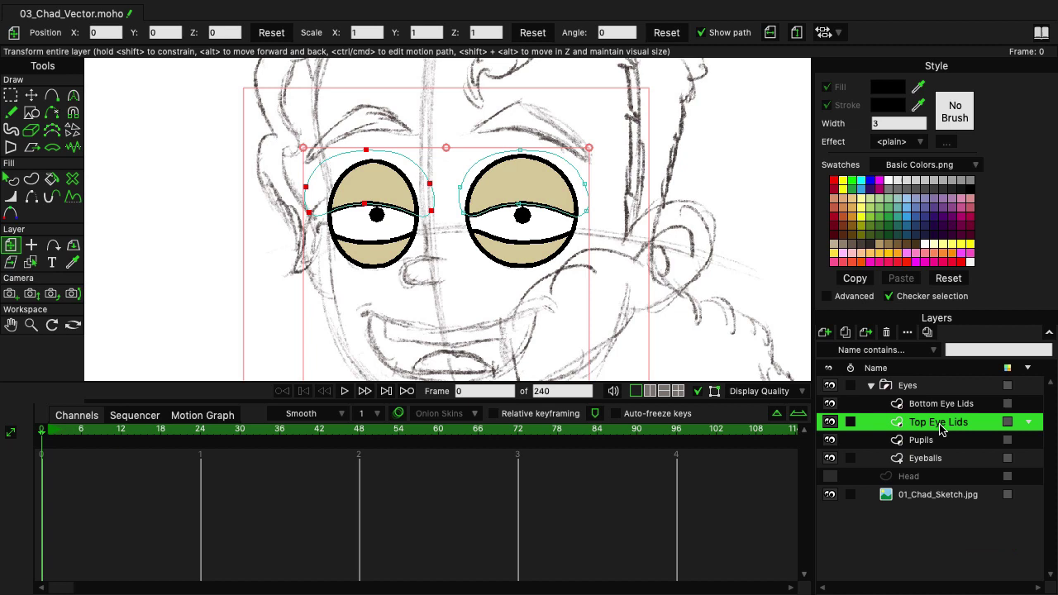
left_click(31, 95)
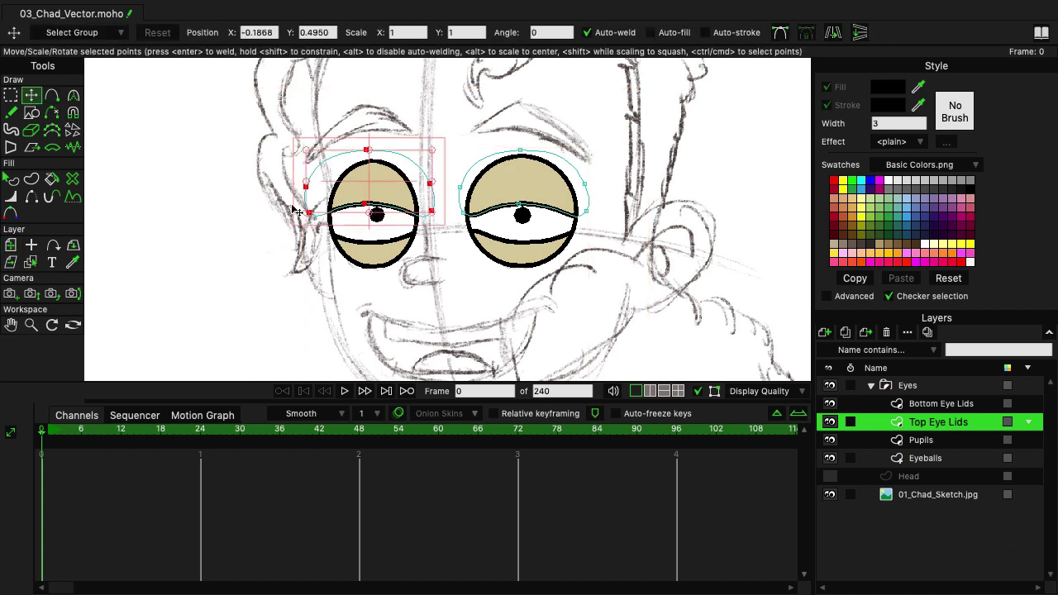
left_click(460, 219)
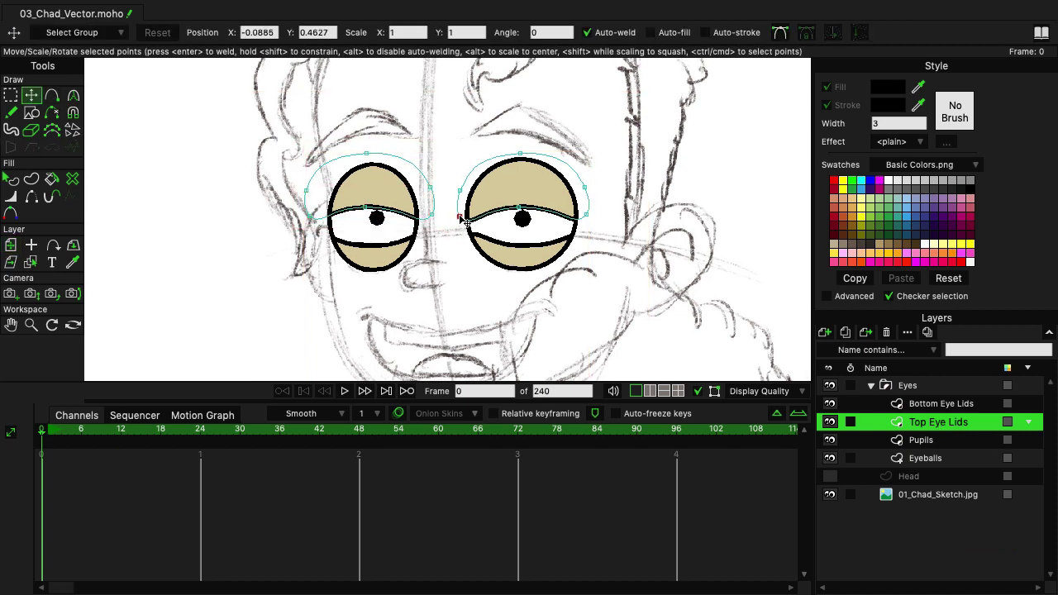
left_click_drag(465, 222, 451, 218)
left_click_drag(587, 216, 606, 223)
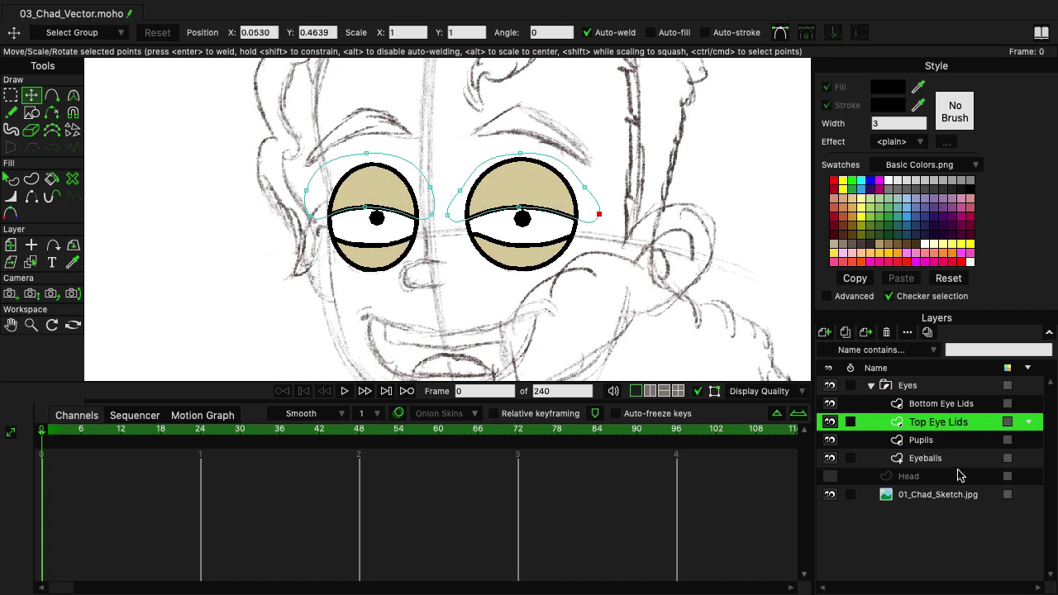
left_click(943, 390)
Step: Stretch the Bottom Eye Lids' inner point left and outer end right beyond the eyeball
left_click(943, 403)
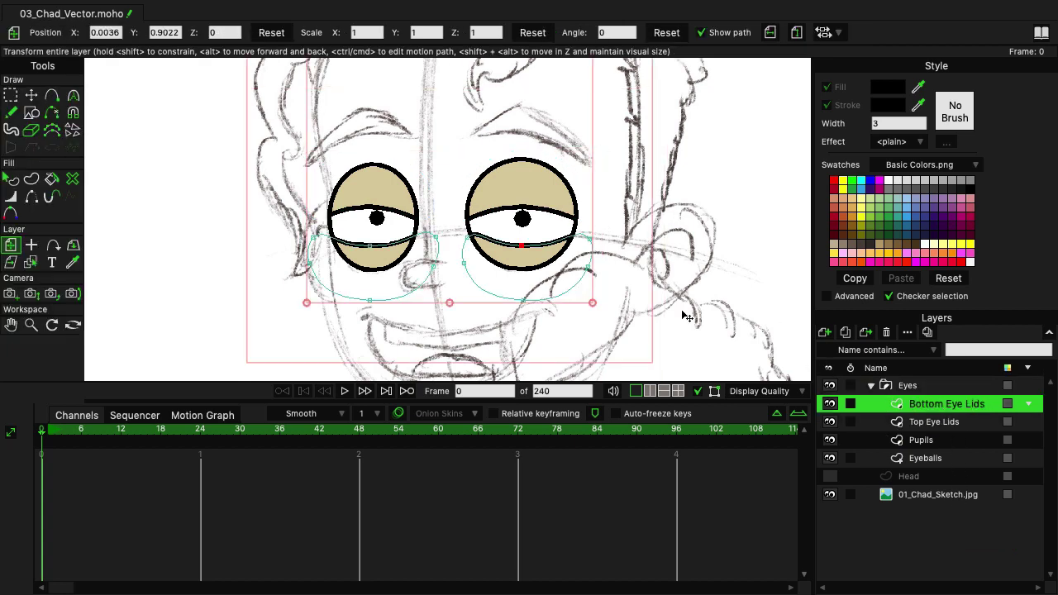
left_click(10, 95)
left_click(31, 95)
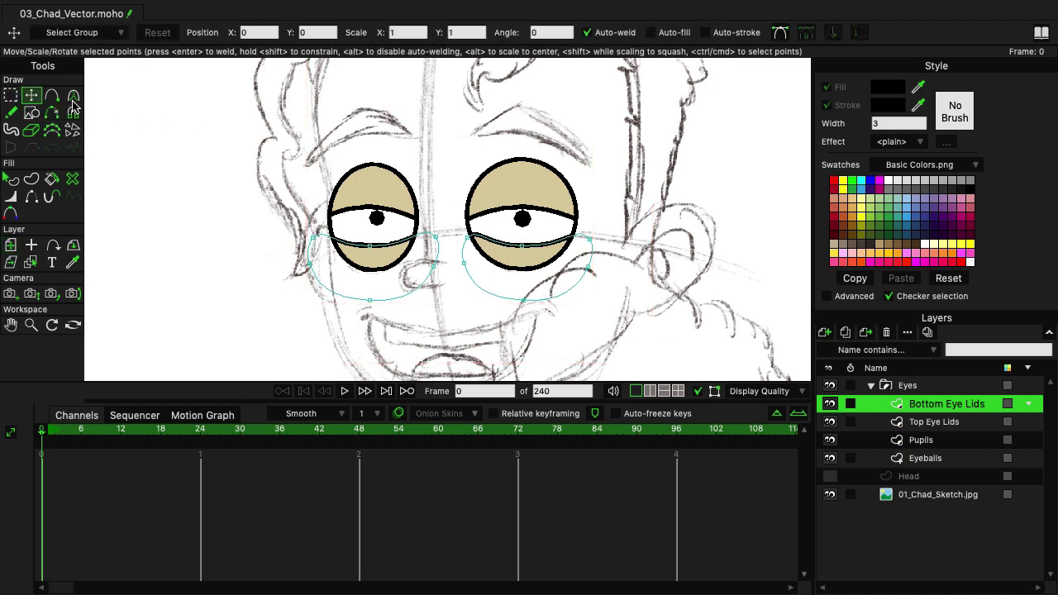
left_click_drag(471, 240, 450, 238)
left_click_drag(590, 239, 600, 243)
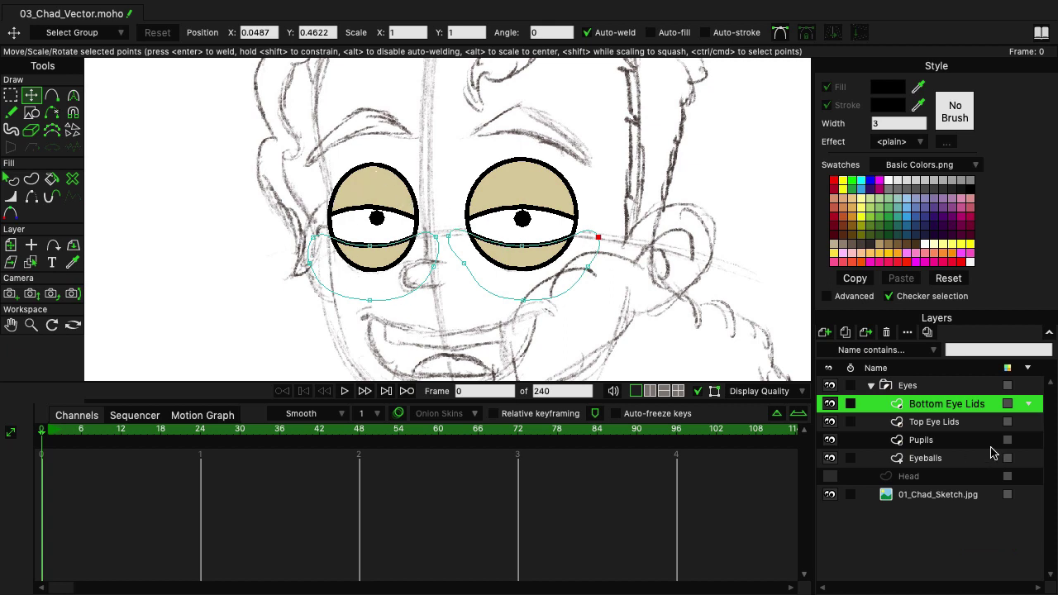
left_click(967, 429)
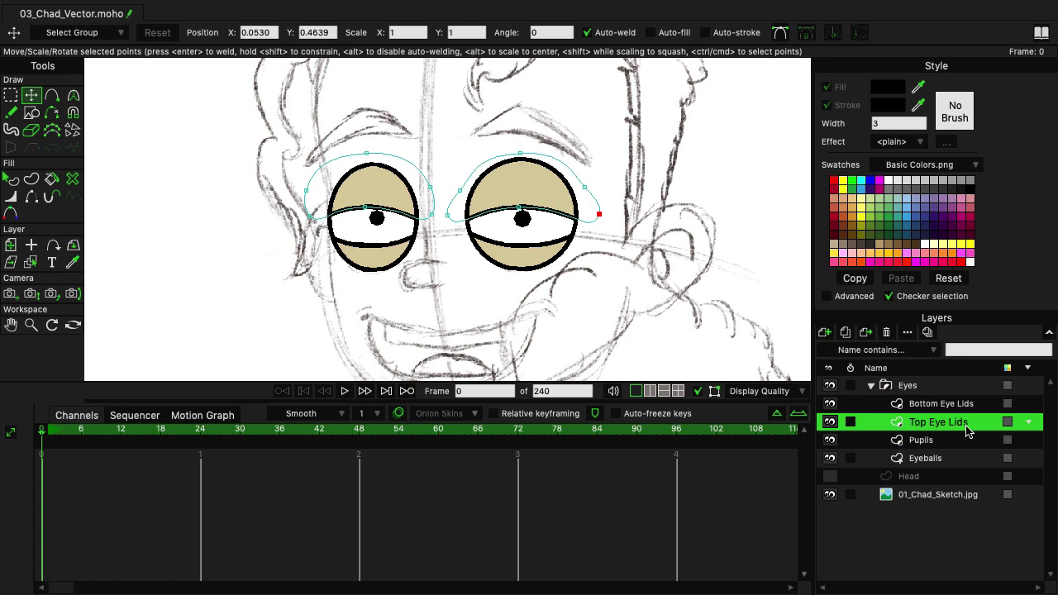
Step: Move the Pupils layer slightly down-left to X -0.0043, Y -0.0052 inside the eyeballs
left_click(949, 443)
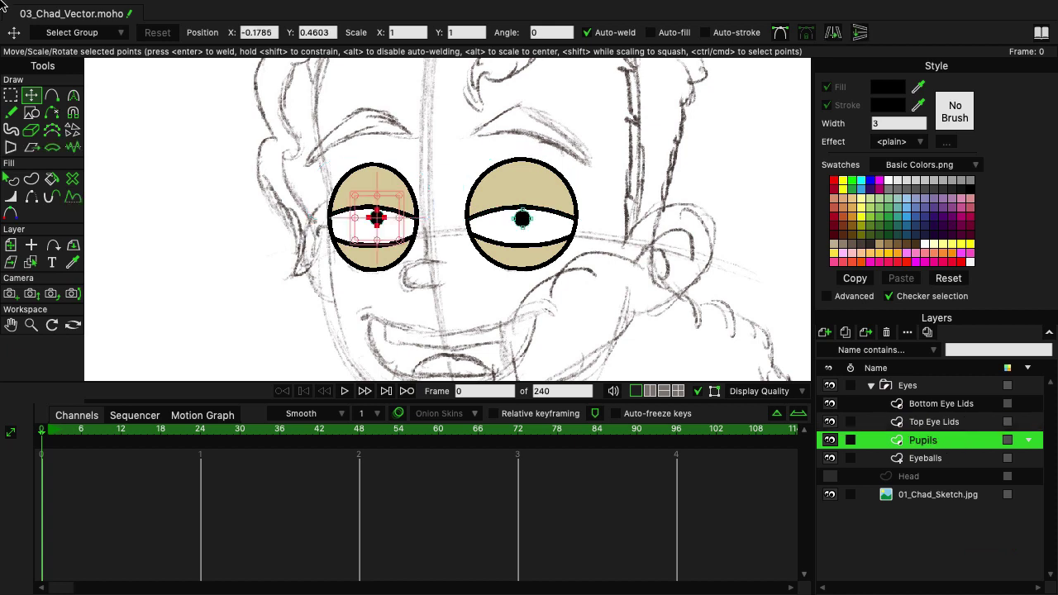
left_click(11, 245)
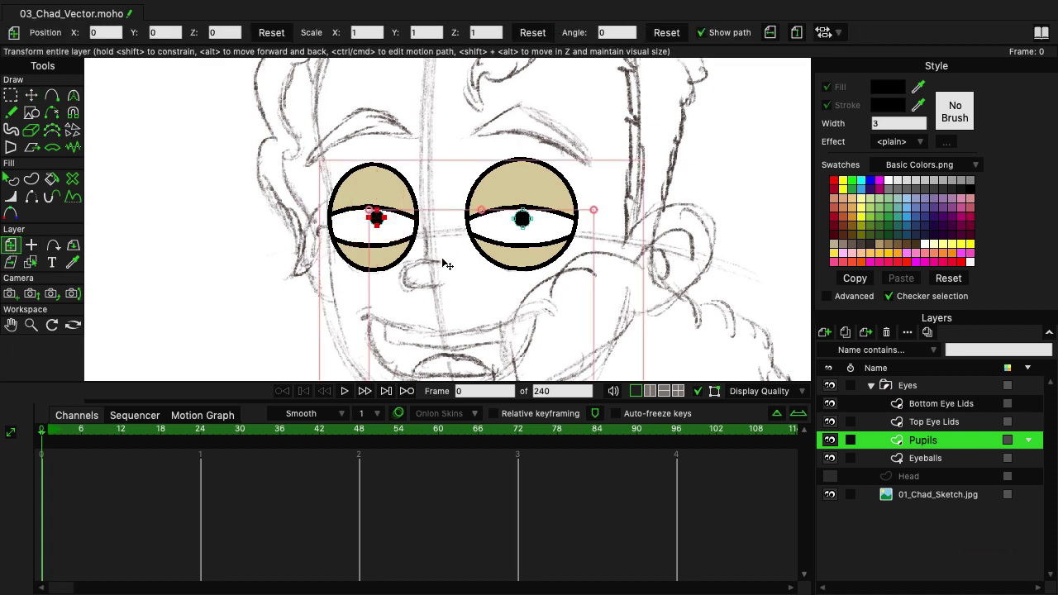
mouse_move(445, 265)
left_mouse_down()
mouse_move(501, 266)
mouse_move(433, 267)
mouse_move(437, 238)
mouse_move(444, 294)
mouse_move(445, 271)
mouse_move(386, 269)
mouse_move(443, 270)
left_mouse_up()
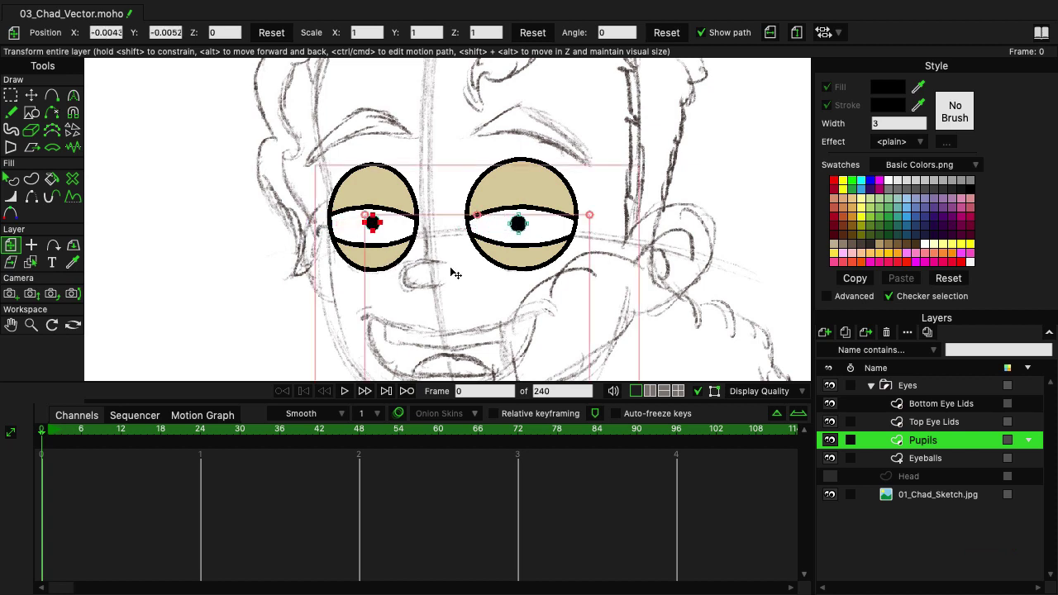